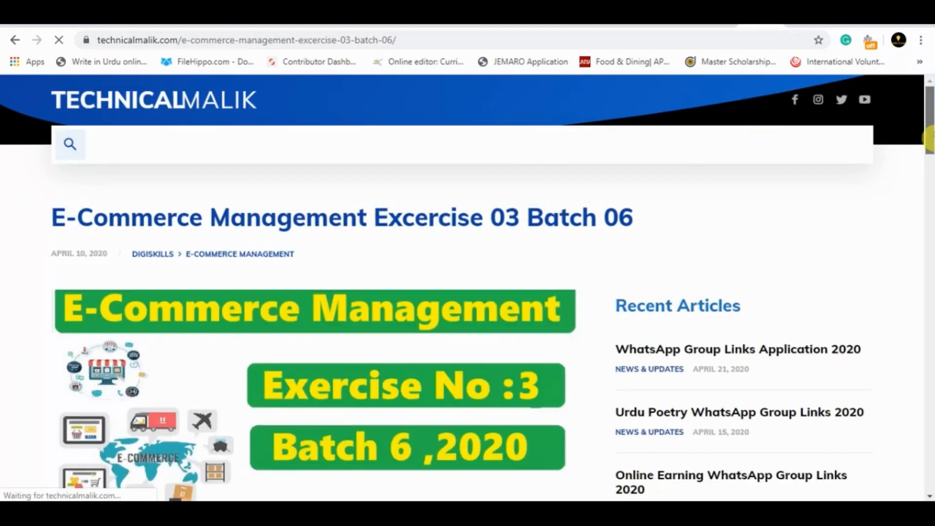
Step: Download the assignment from the E-Commerce Management exercise 03 article page
{"action": "scroll", "coordinate": [929, 218], "scroll_direction": "down", "scroll_amount": 6}
{"action": "left_click_drag", "start_coordinate": [929, 218], "coordinate": [928, 302]}
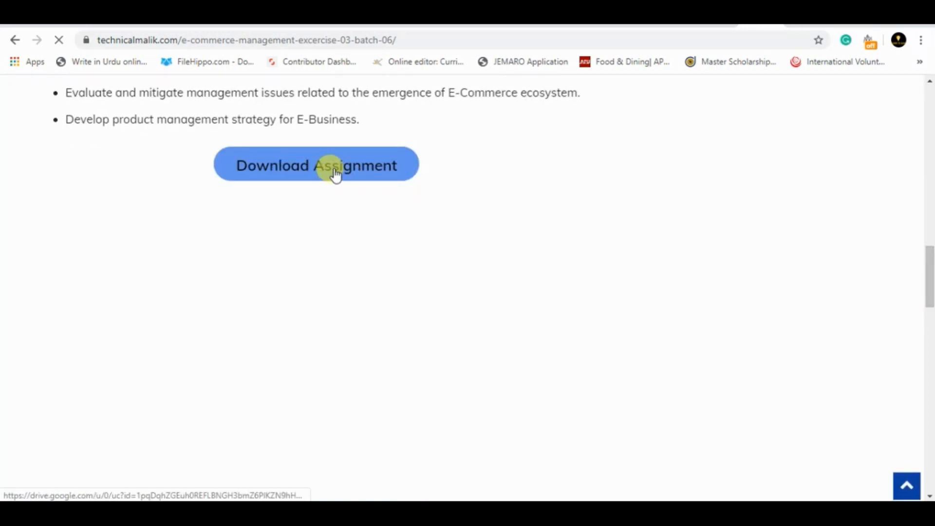
{"action": "left_click", "coordinate": [309, 167]}
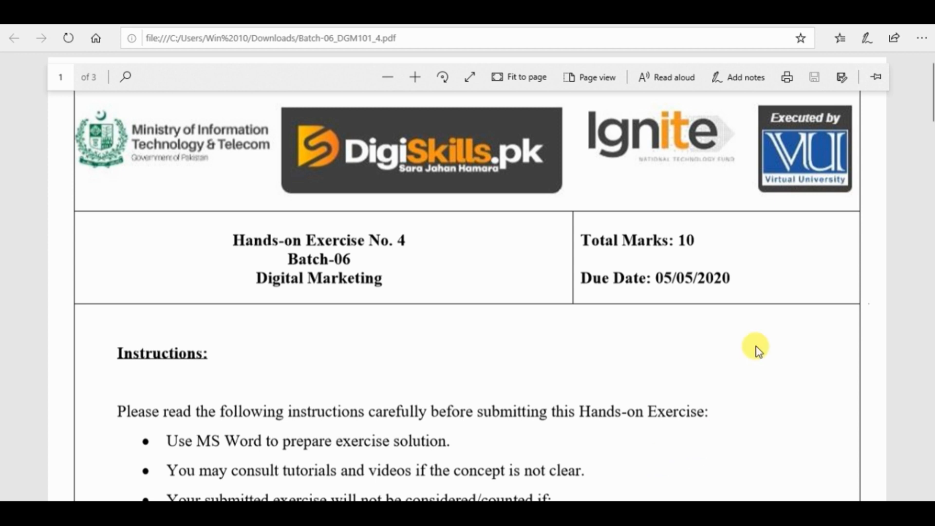
Step: Read the due date and submission instructions of Hands-on Exercise No. 4 in the Batch-06_DGM101_4.pdf document
{"action": "left_click_drag", "start_coordinate": [664, 267], "coordinate": [733, 269]}
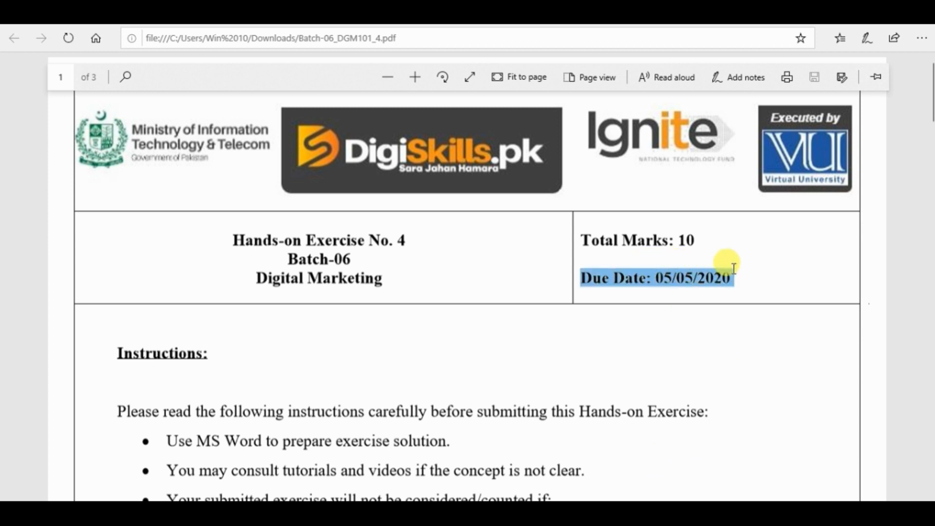
{"action": "left_click", "coordinate": [519, 356]}
{"action": "scroll", "coordinate": [519, 355], "scroll_direction": "down", "scroll_amount": 2}
{"action": "scroll", "coordinate": [519, 355], "scroll_direction": "down", "scroll_amount": 5}
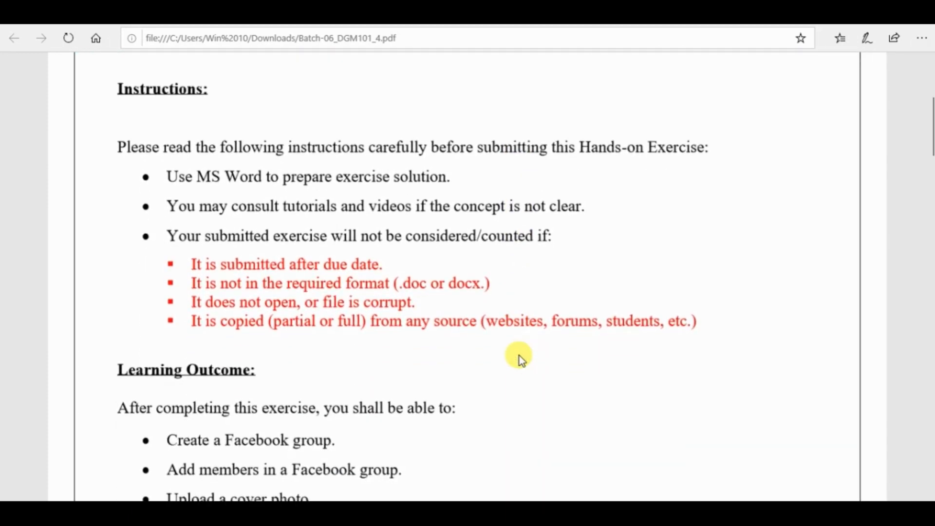
{"action": "scroll", "coordinate": [519, 355], "scroll_direction": "down", "scroll_amount": 2}
{"action": "scroll", "coordinate": [512, 358], "scroll_direction": "down", "scroll_amount": 2}
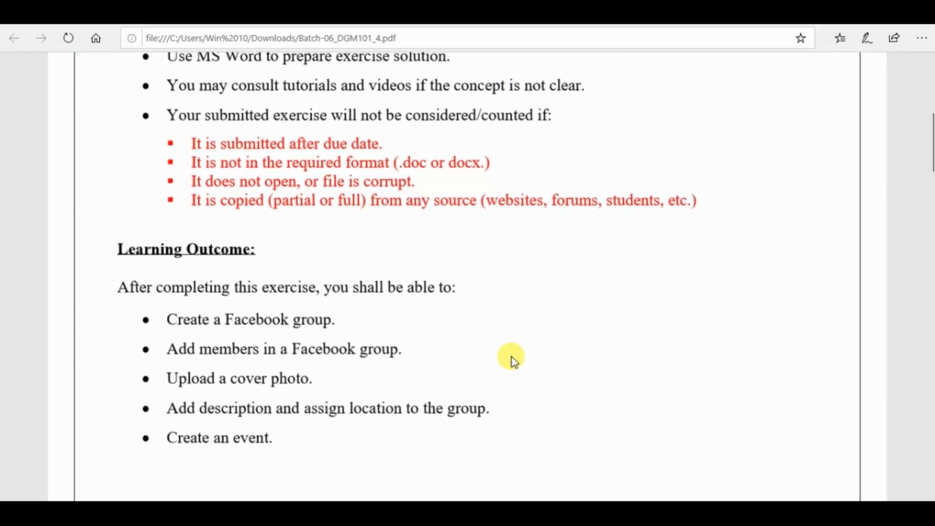
Step: Review the Learning Outcome section of the exercise, going through its bullet points from creating a group to creating an event
{"action": "left_click_drag", "start_coordinate": [125, 241], "coordinate": [267, 249]}
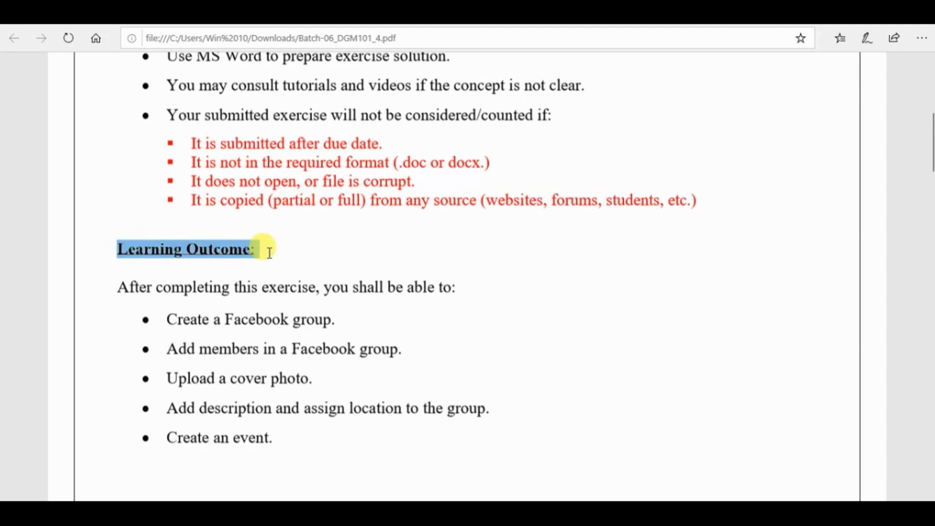
{"action": "left_click", "coordinate": [198, 327]}
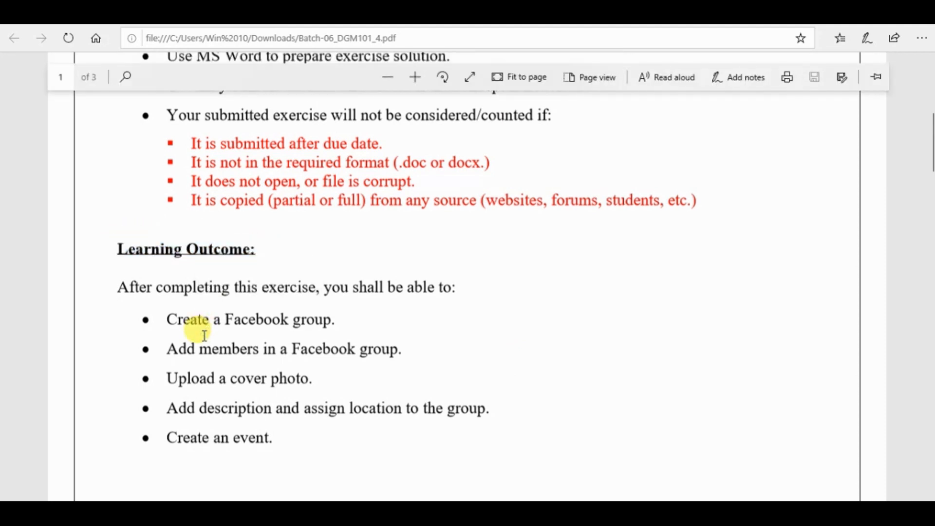
{"action": "scroll", "coordinate": [205, 335], "scroll_direction": "down", "scroll_amount": 2}
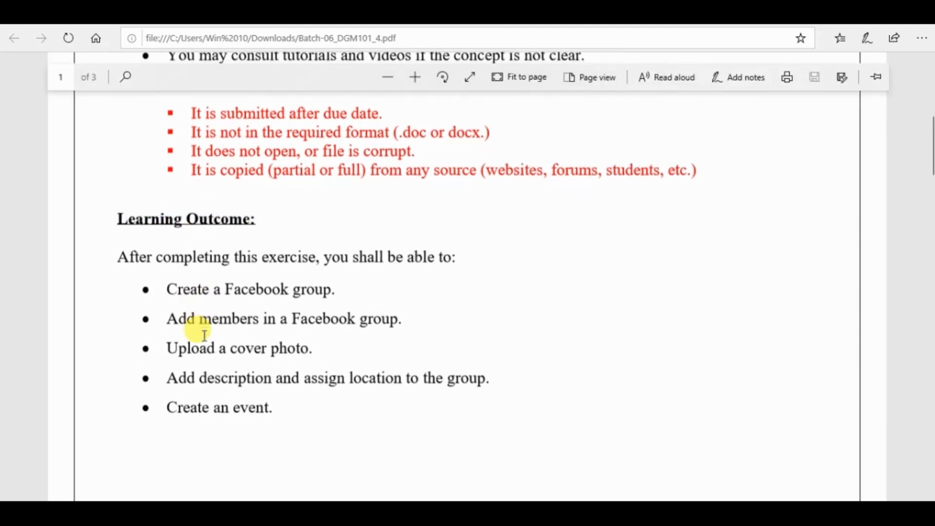
{"action": "scroll", "coordinate": [194, 330], "scroll_direction": "up", "scroll_amount": 1}
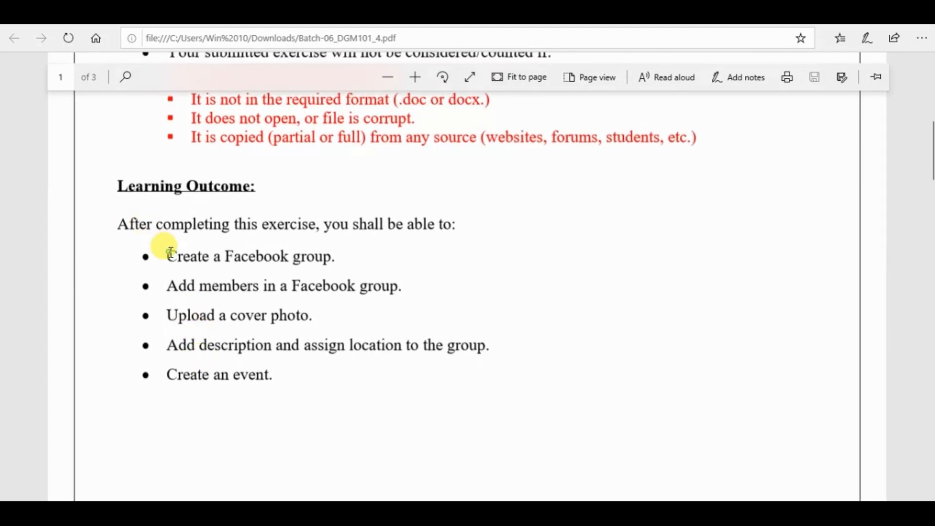
{"action": "left_click_drag", "start_coordinate": [170, 253], "coordinate": [335, 257]}
{"action": "left_click", "coordinate": [137, 319]}
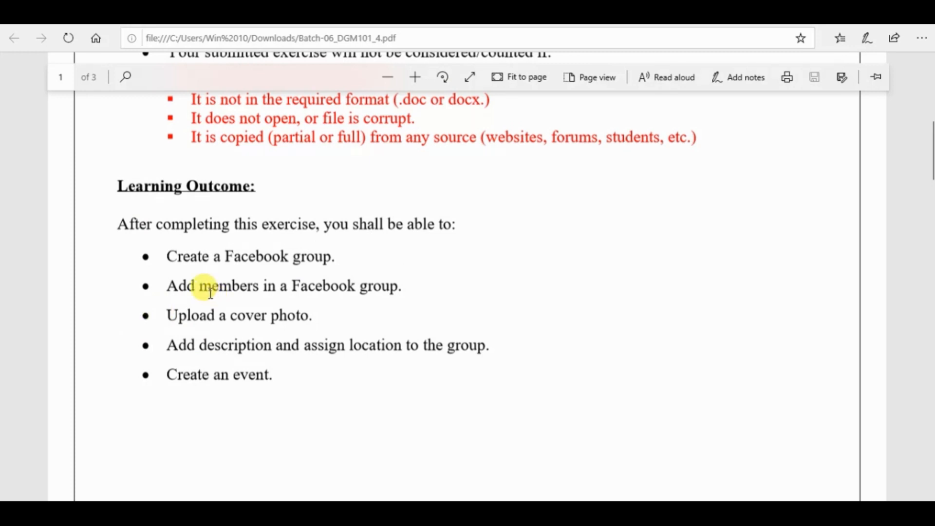
{"action": "left_click_drag", "start_coordinate": [197, 285], "coordinate": [281, 287]}
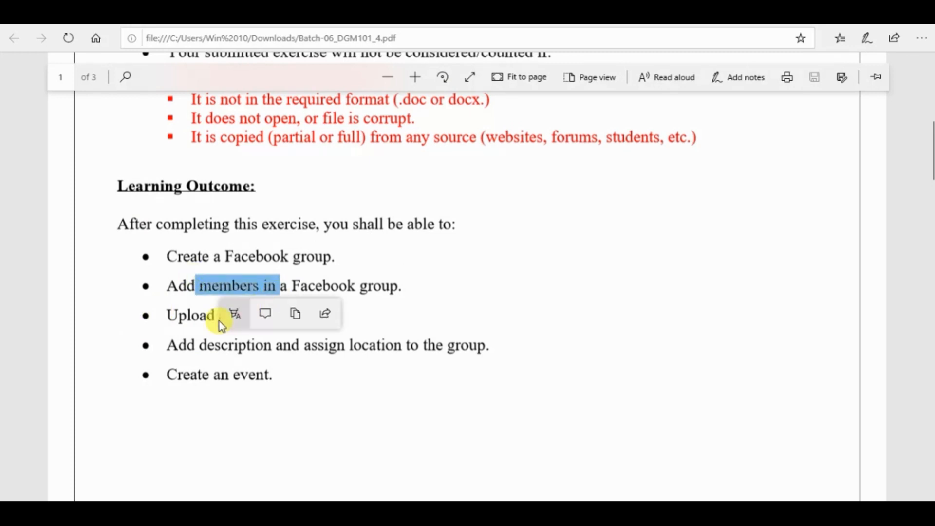
{"action": "left_click", "coordinate": [180, 326]}
{"action": "left_click_drag", "start_coordinate": [157, 313], "coordinate": [268, 318]}
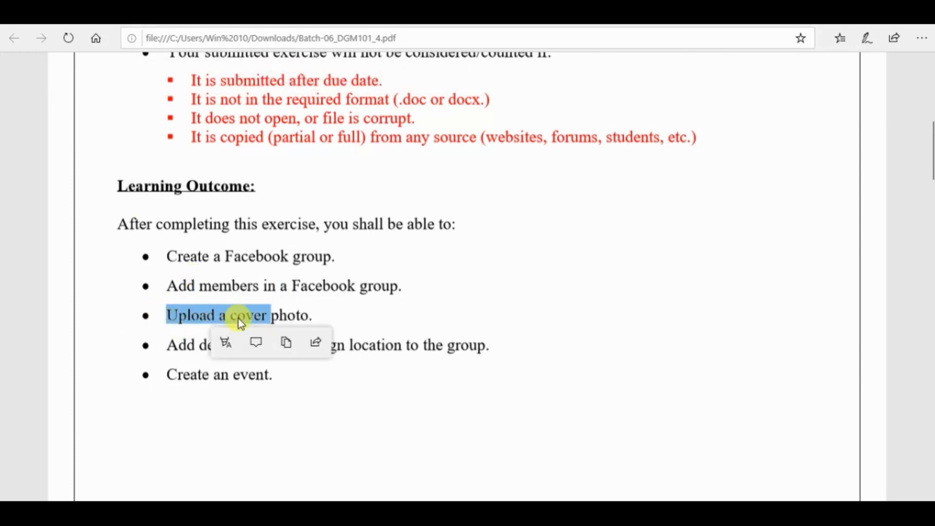
{"action": "left_click", "coordinate": [210, 365]}
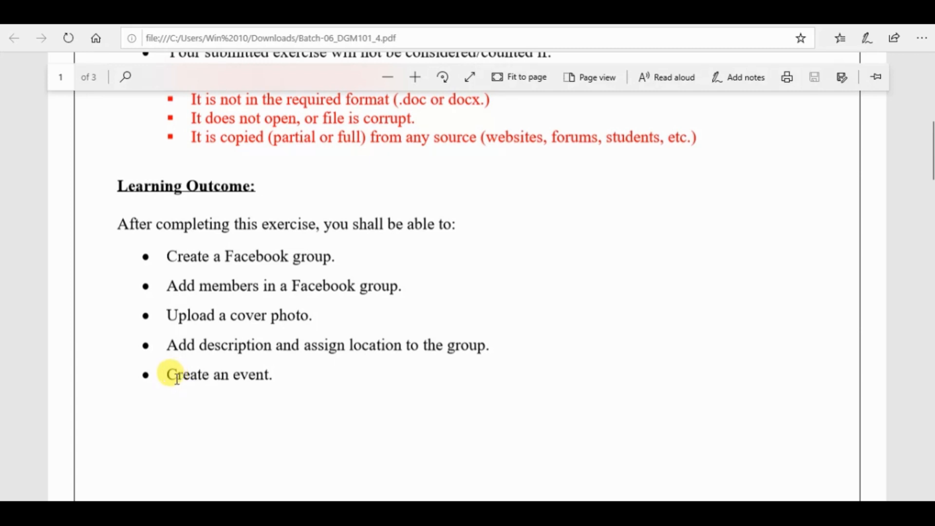
{"action": "left_click_drag", "start_coordinate": [167, 374], "coordinate": [305, 411]}
{"action": "left_click", "coordinate": [307, 414]}
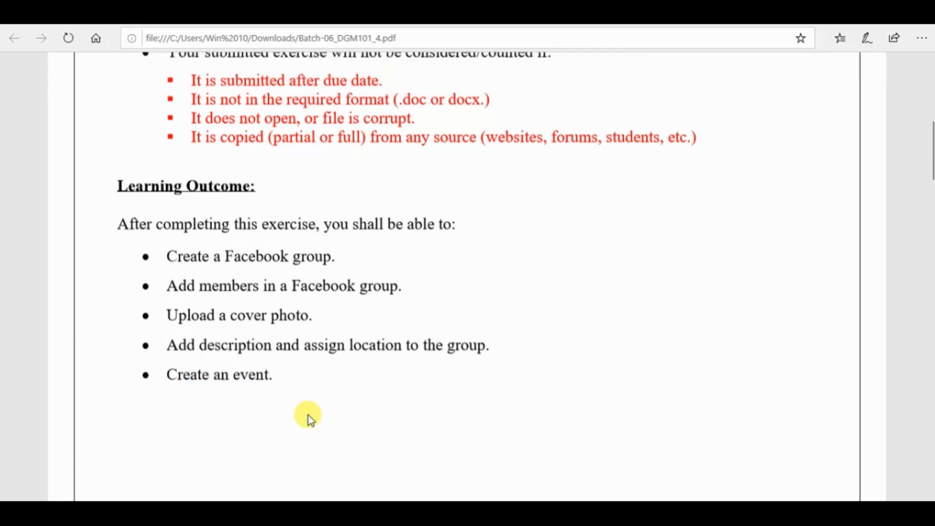
Step: Highlight the first task, "Create a public group based on the scenario", in yellow in the PDF's Tasks list
{"action": "scroll", "coordinate": [309, 416], "scroll_direction": "down", "scroll_amount": 6}
{"action": "scroll", "coordinate": [308, 416], "scroll_direction": "down", "scroll_amount": 5}
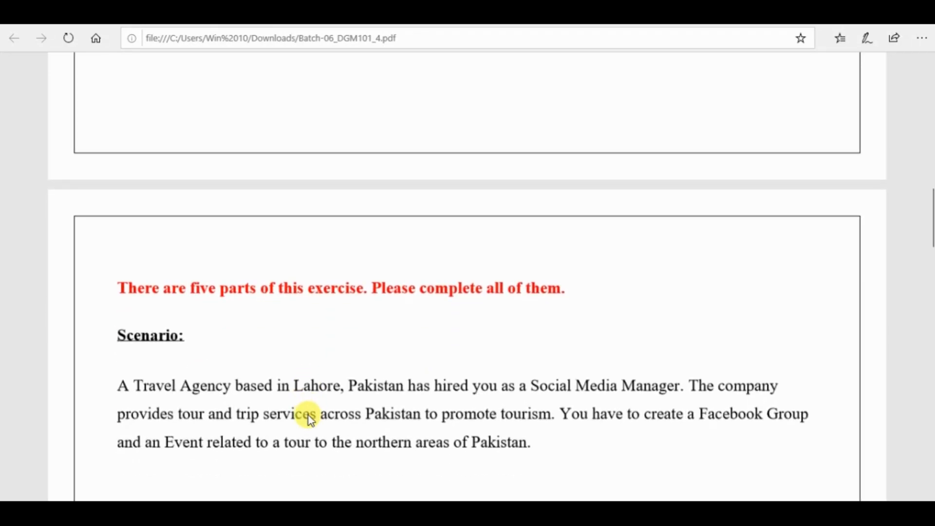
{"action": "left_click", "coordinate": [462, 511]}
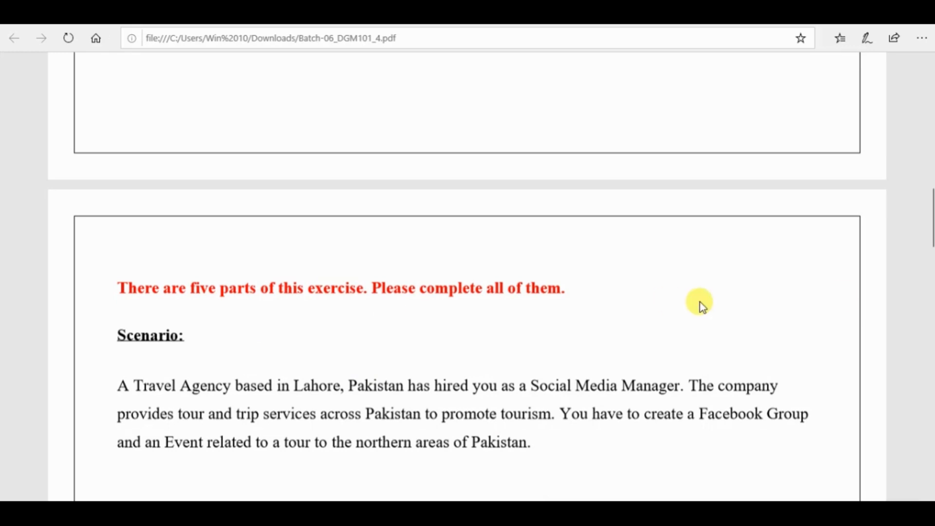
{"action": "scroll", "coordinate": [929, 251], "scroll_direction": "down", "scroll_amount": 3}
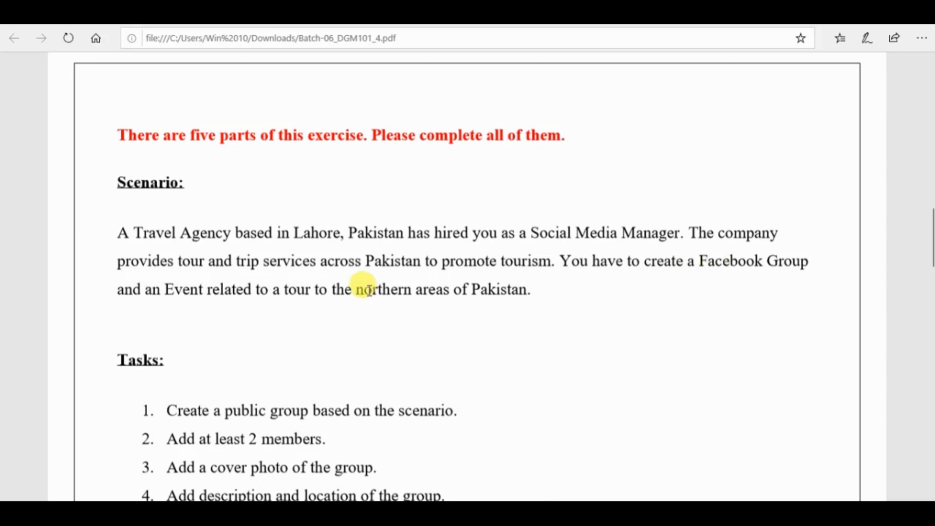
{"action": "scroll", "coordinate": [369, 290], "scroll_direction": "down", "scroll_amount": 3}
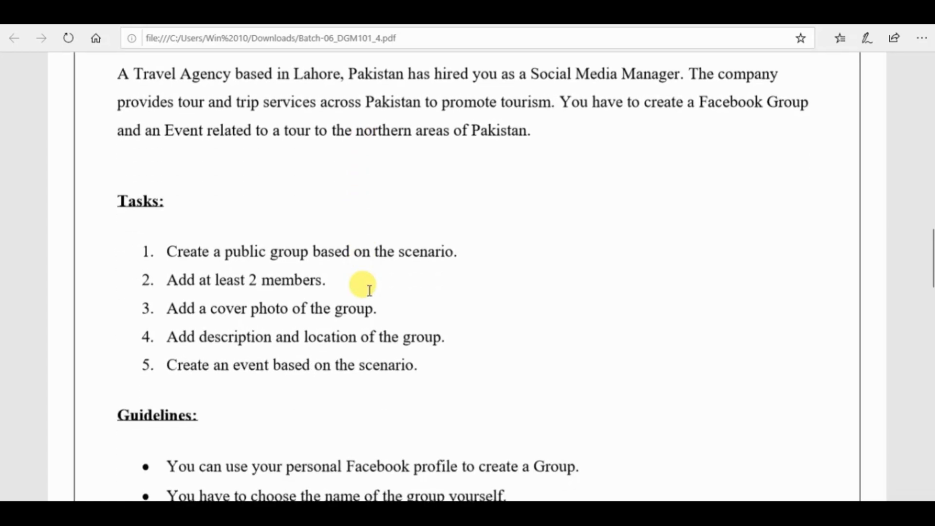
{"action": "left_click_drag", "start_coordinate": [163, 247], "coordinate": [452, 255]}
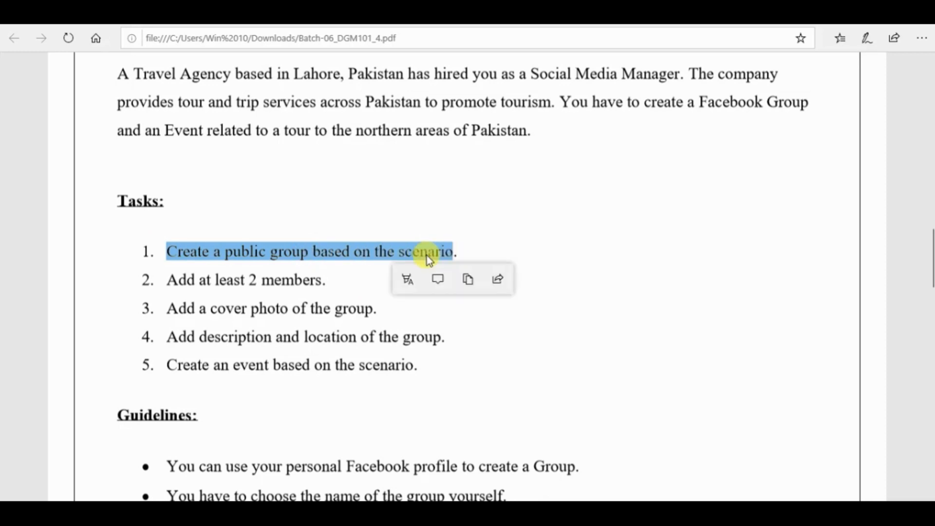
{"action": "left_click", "coordinate": [408, 281]}
{"action": "left_click", "coordinate": [411, 314]}
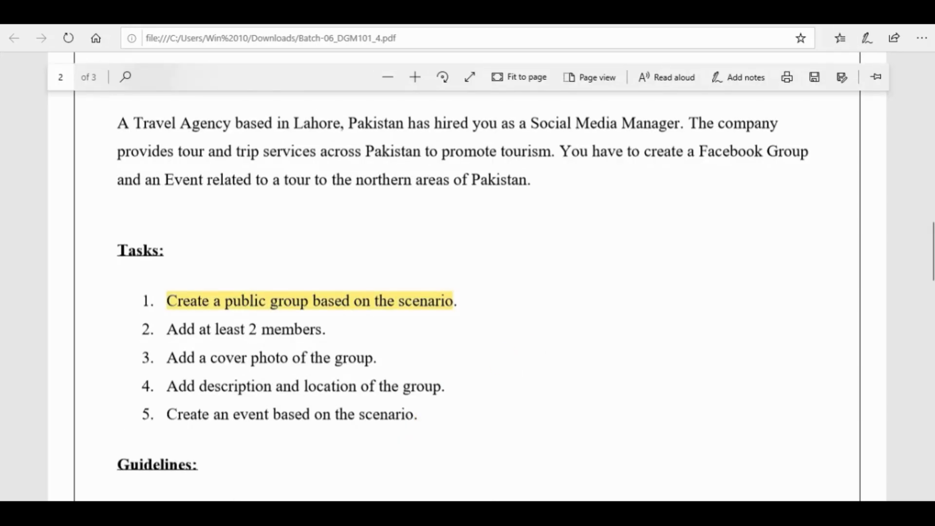
Step: Switch to Facebook in Chrome and open the form for creating a new group
{"action": "left_click", "coordinate": [331, 513]}
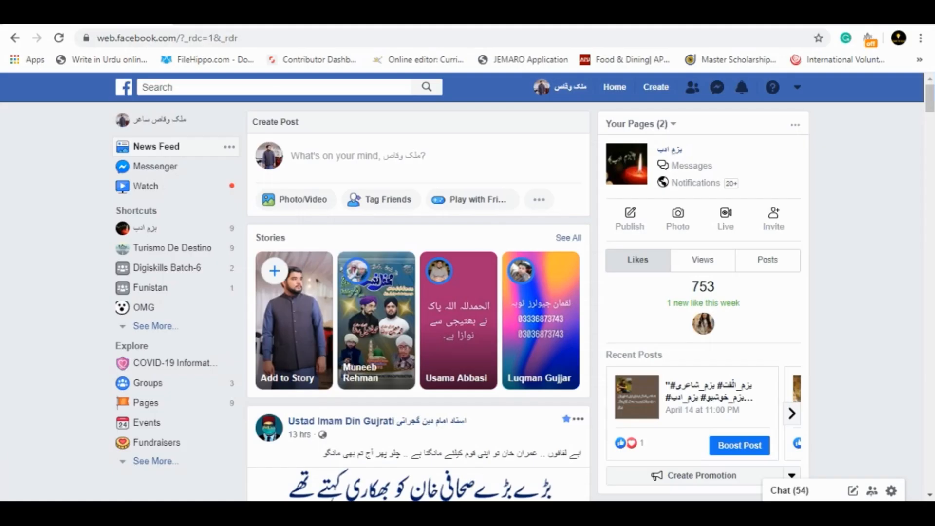
{"action": "left_click", "coordinate": [662, 90]}
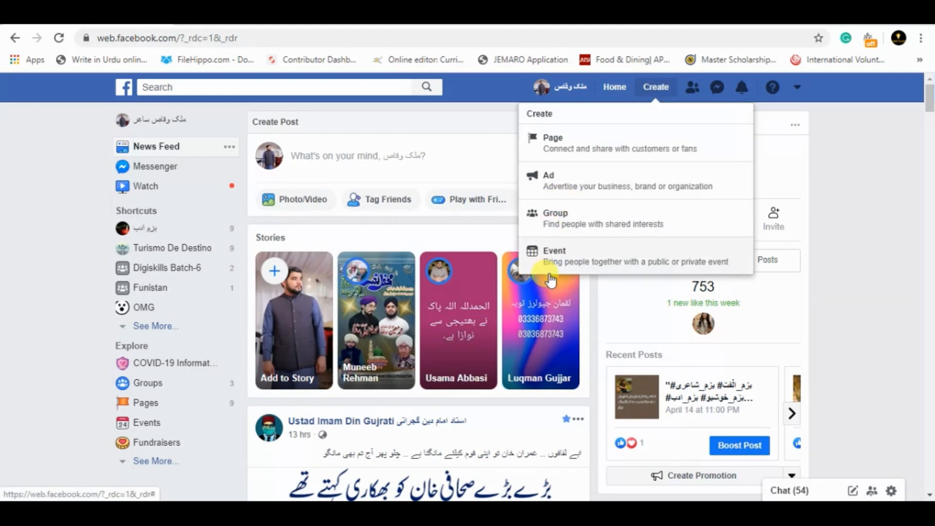
{"action": "left_click", "coordinate": [592, 224]}
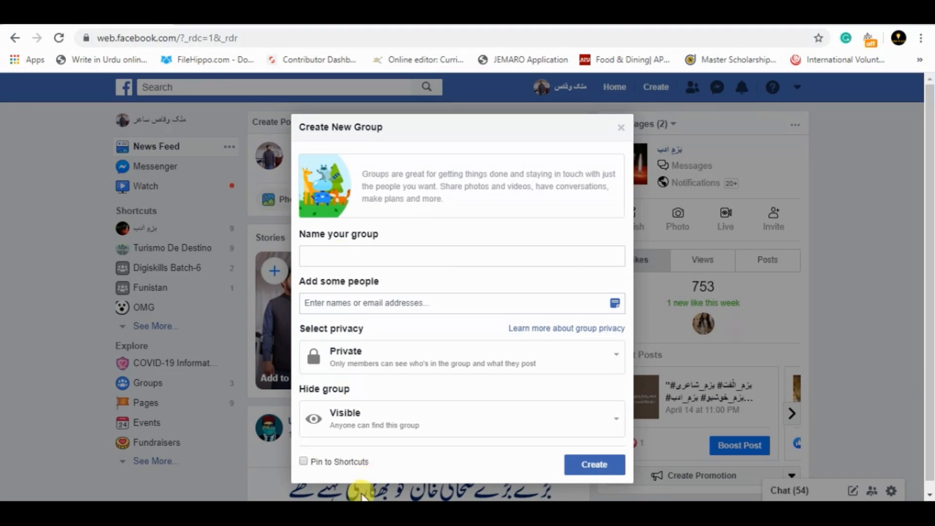
Step: Check the task list in the exercise PDF, then name the new Facebook group "Turismo De Destino"
{"action": "left_click", "coordinate": [362, 511]}
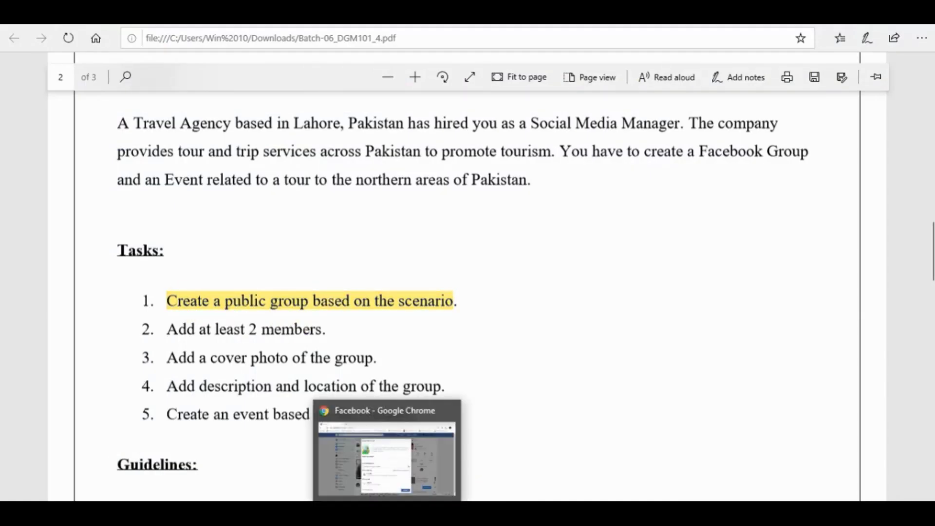
{"action": "left_click", "coordinate": [388, 512]}
{"action": "left_click", "coordinate": [362, 257]}
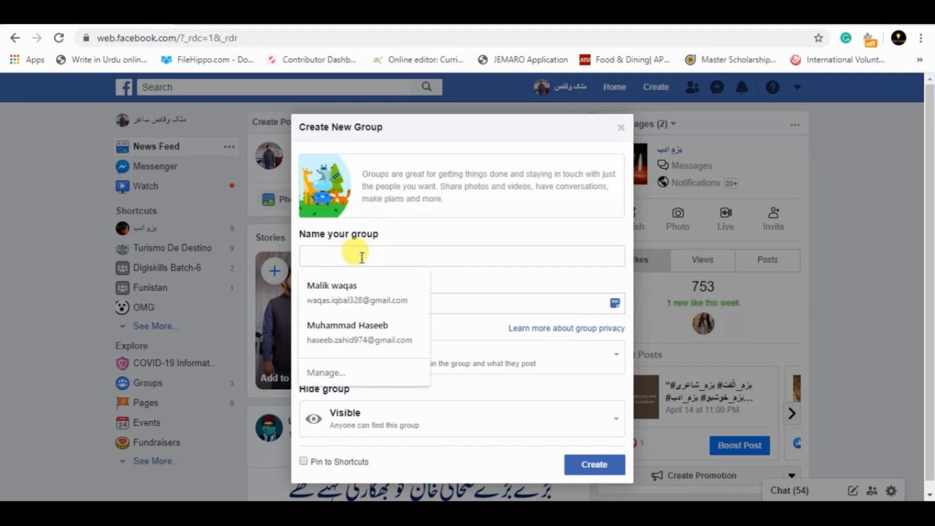
{"action": "left_click_drag", "start_coordinate": [439, 291], "coordinate": [437, 263]}
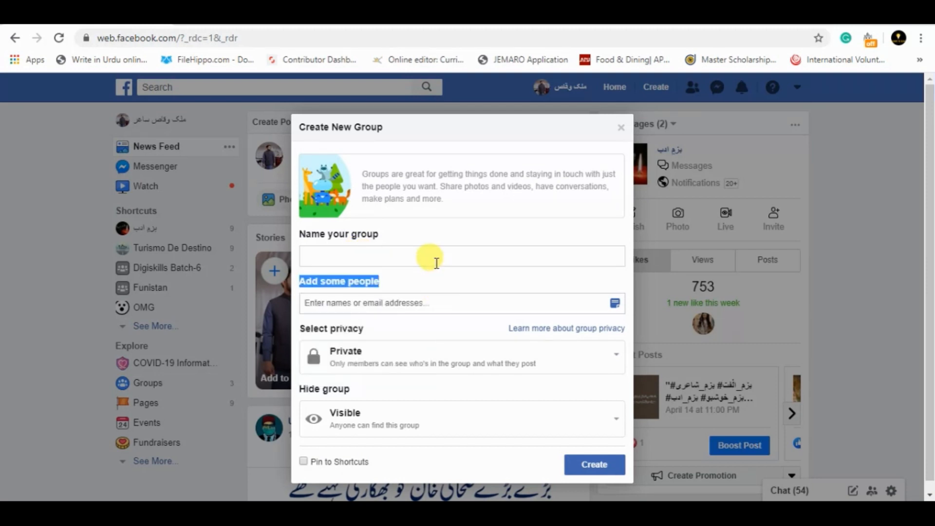
{"action": "left_click", "coordinate": [436, 263]}
{"action": "type", "text": "Turis"}
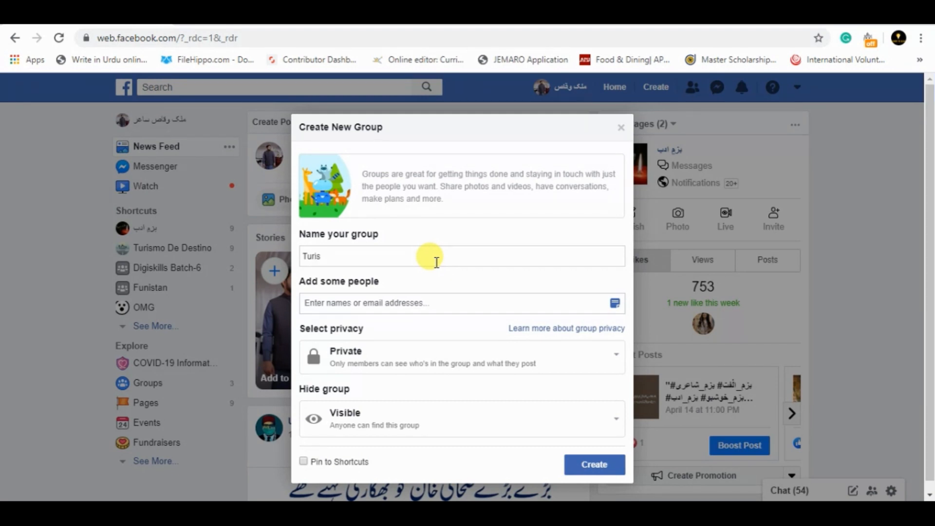
{"action": "type", "text": "mo De Destino"}
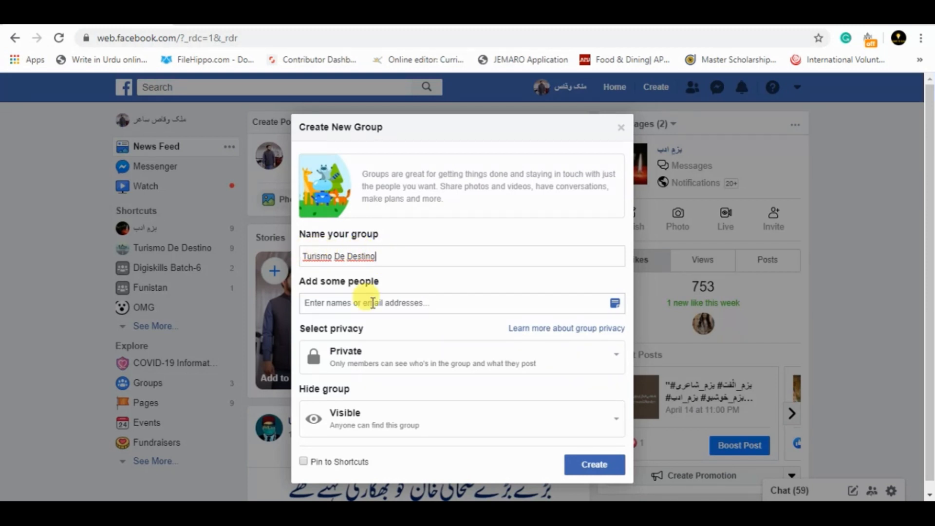
Step: Open the invite note field and add one friend, found by a partial name, to the new group
{"action": "left_click", "coordinate": [617, 303]}
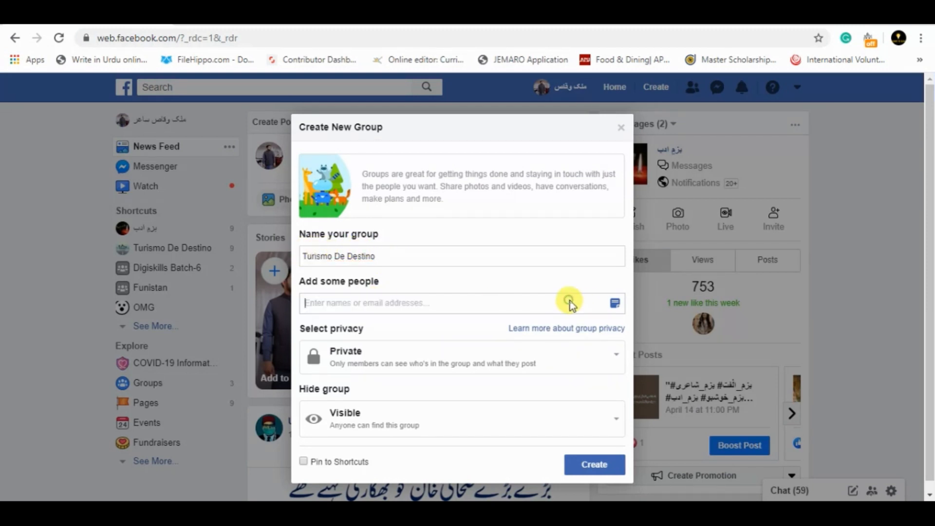
{"action": "left_click", "coordinate": [616, 305]}
{"action": "left_click", "coordinate": [398, 310]}
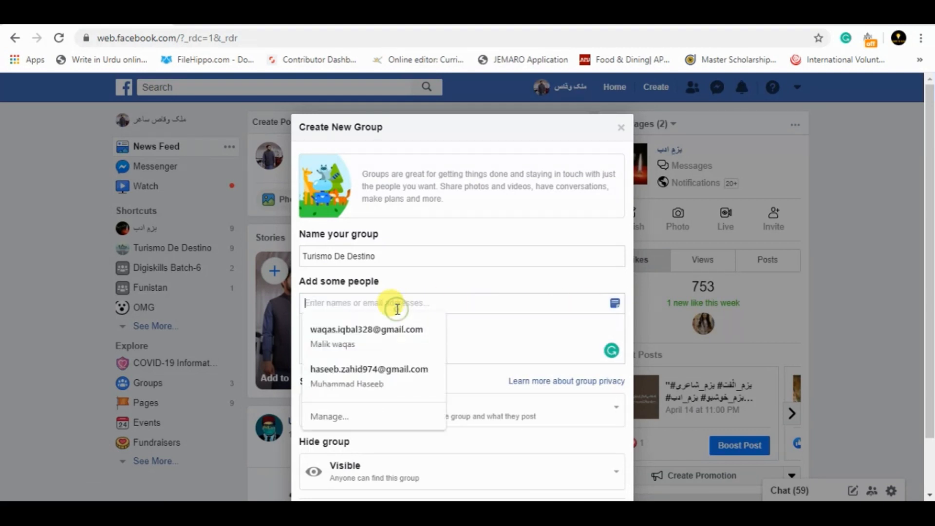
{"action": "type", "text": "saq"}
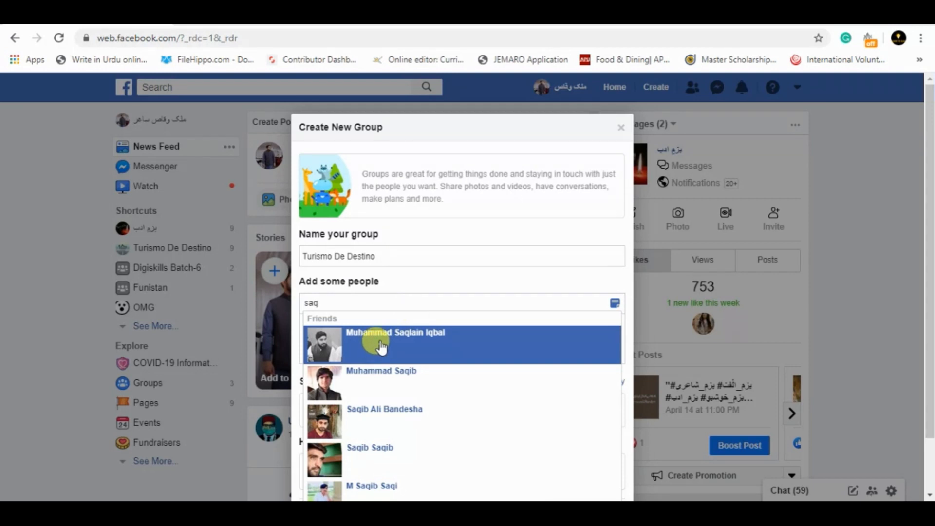
{"action": "left_click", "coordinate": [383, 348]}
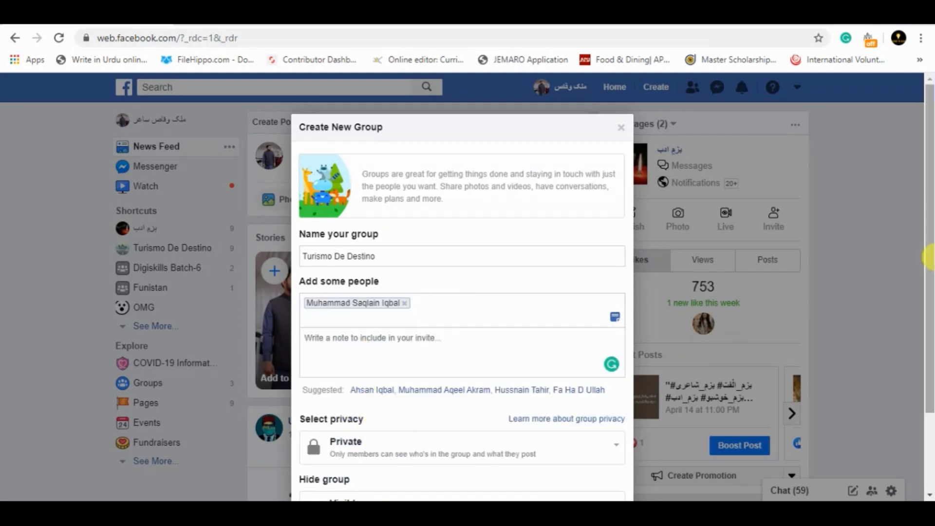
Step: Set the group's privacy to Public and create the group
{"action": "scroll", "coordinate": [922, 257], "scroll_direction": "down", "scroll_amount": 2}
{"action": "left_click", "coordinate": [454, 365]}
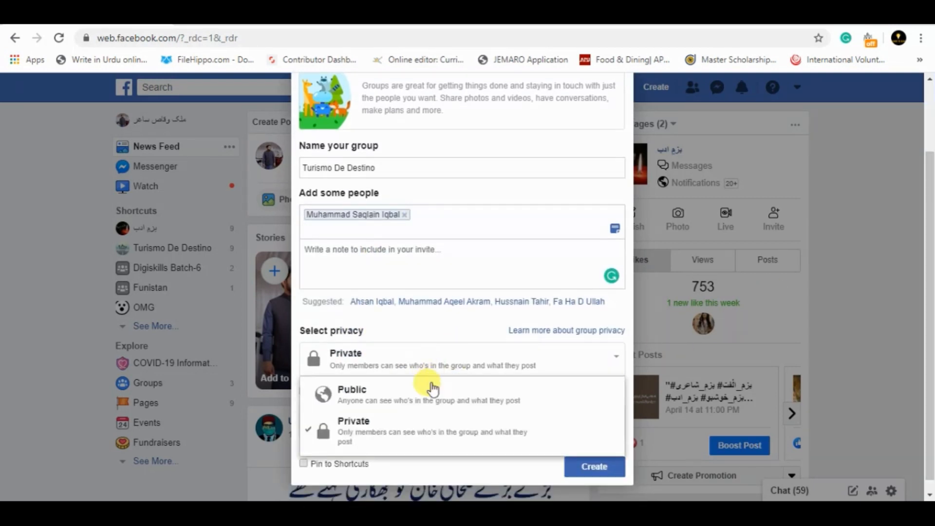
{"action": "left_click", "coordinate": [419, 388]}
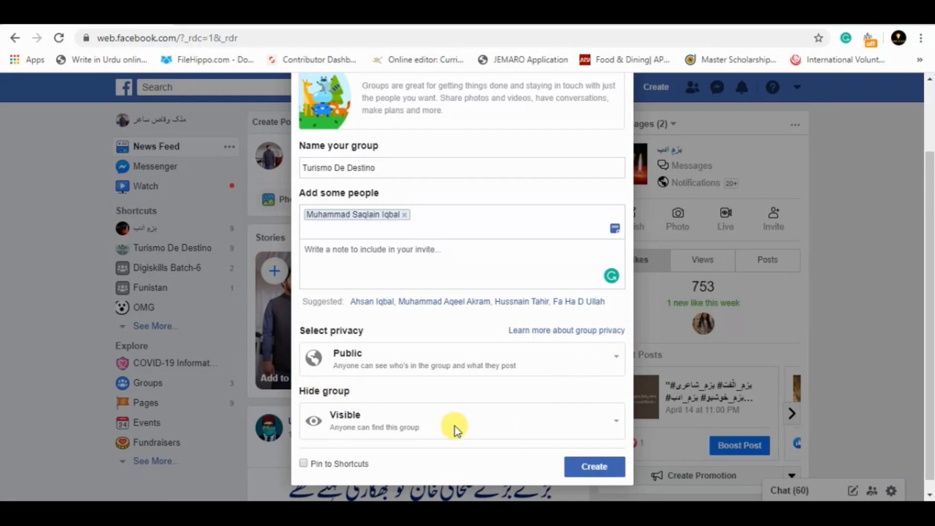
{"action": "left_click", "coordinate": [607, 466]}
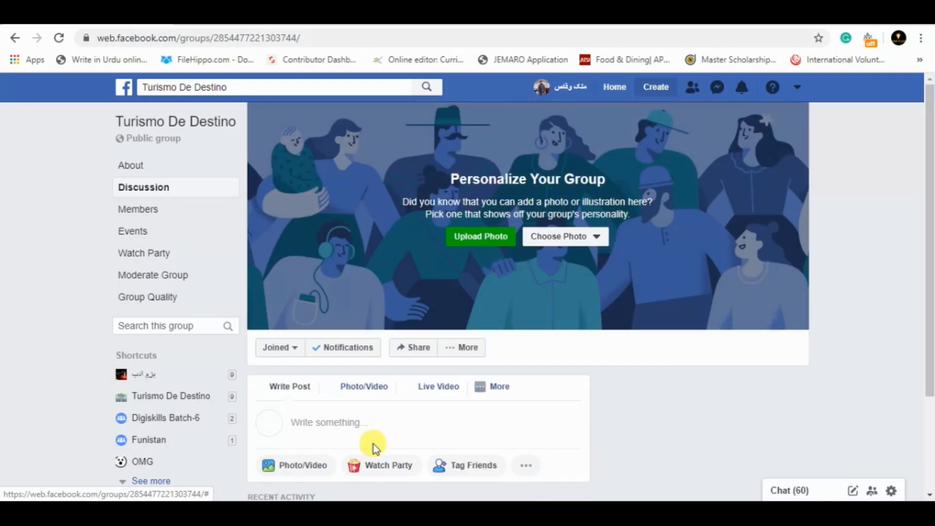
Step: Switch to the exercise PDF to check the requirement for adding members, then return to the Facebook group in Chrome
{"action": "left_click", "coordinate": [351, 511]}
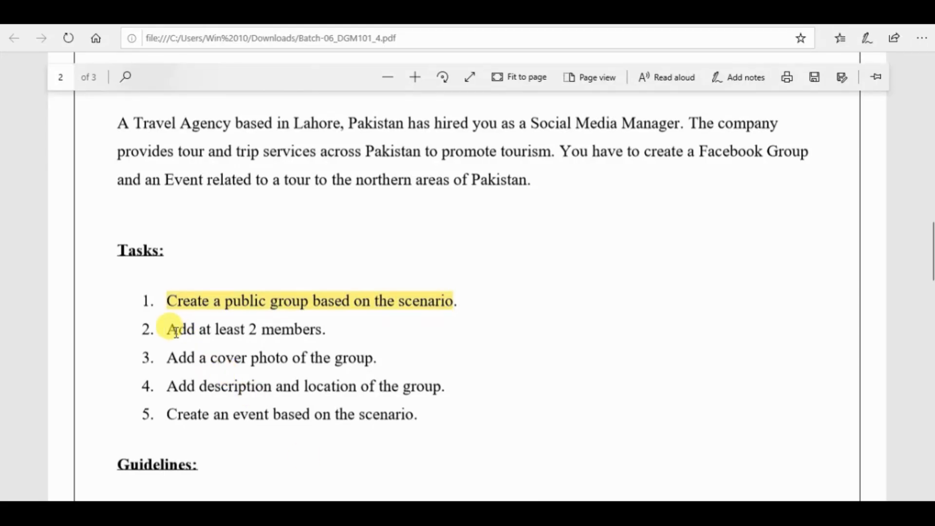
{"action": "left_click_drag", "start_coordinate": [167, 329], "coordinate": [327, 332]}
{"action": "left_click", "coordinate": [347, 330]}
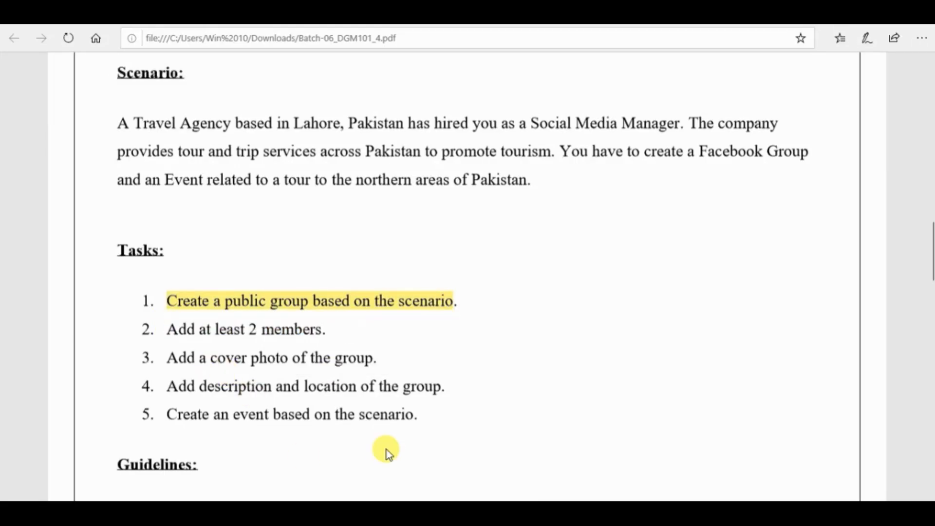
{"action": "left_click", "coordinate": [387, 512]}
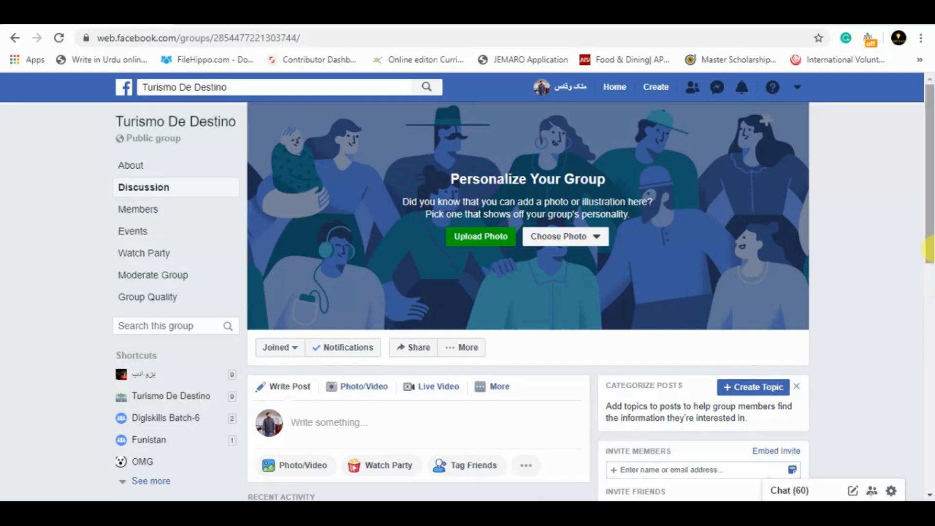
Step: Invite three friends from the suggested friends list to the Turismo De Destino group
{"action": "left_click_drag", "start_coordinate": [929, 238], "coordinate": [929, 329]}
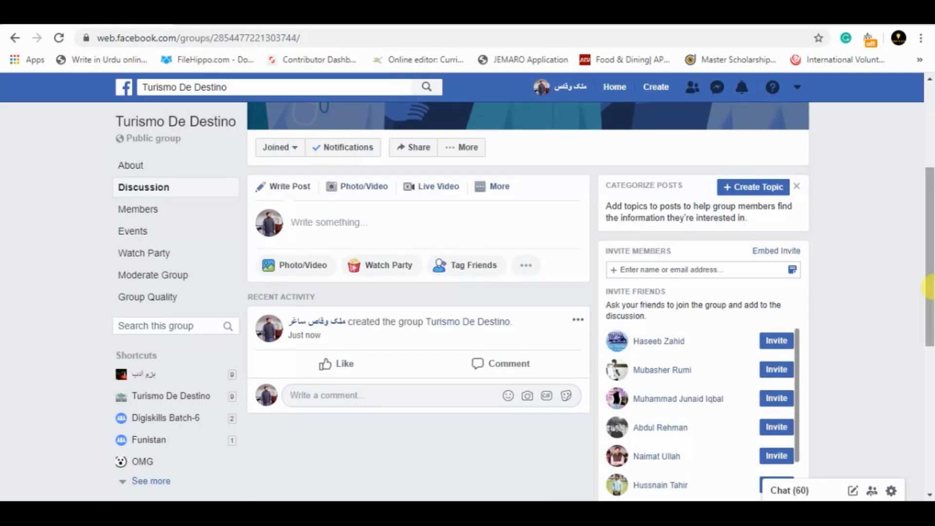
{"action": "left_click_drag", "start_coordinate": [609, 326], "coordinate": [653, 407]}
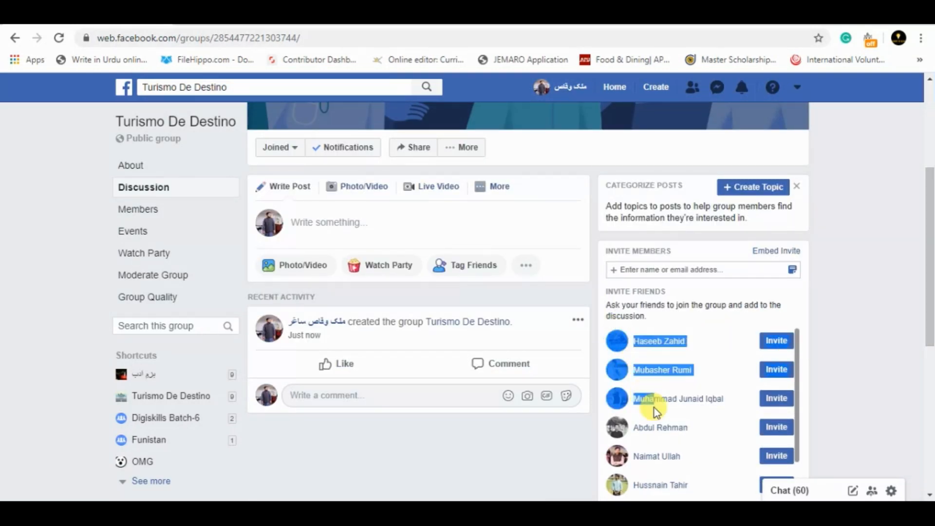
{"action": "left_click", "coordinate": [865, 351]}
{"action": "left_click", "coordinate": [773, 399]}
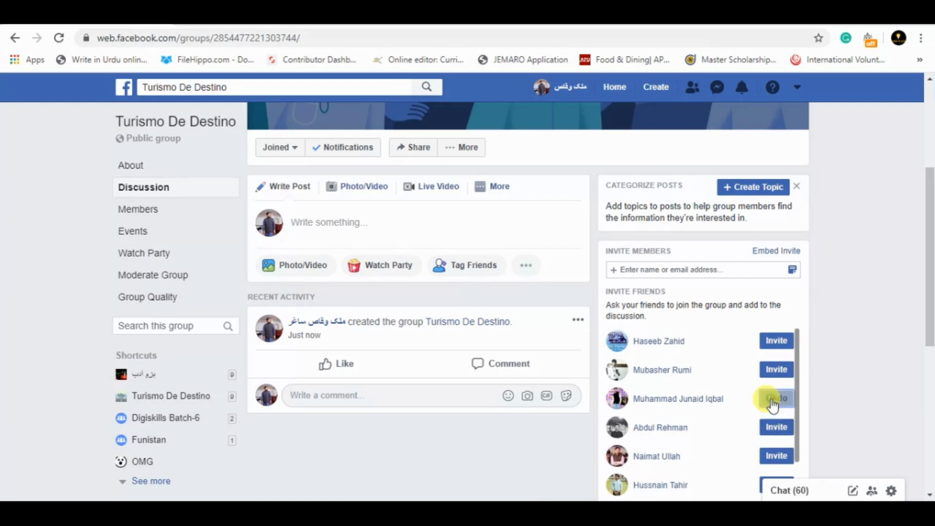
{"action": "left_click", "coordinate": [774, 440]}
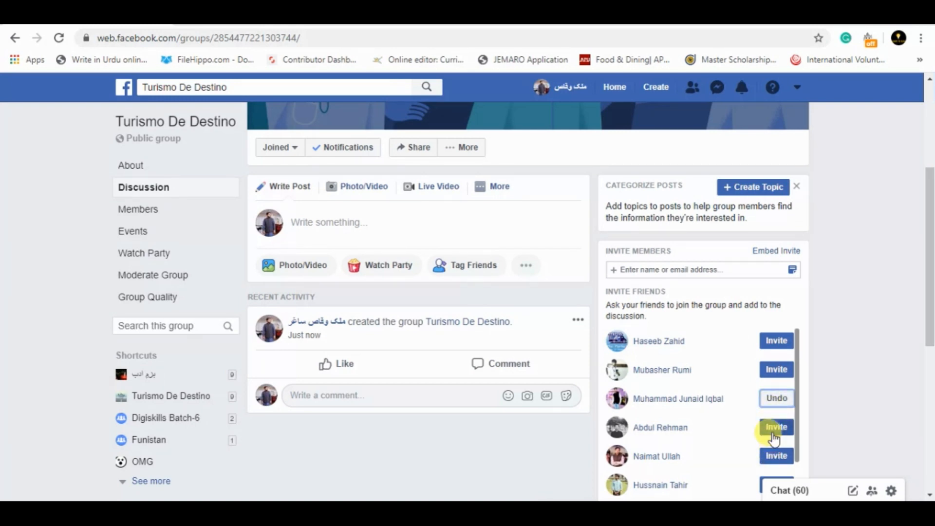
{"action": "left_click", "coordinate": [773, 454]}
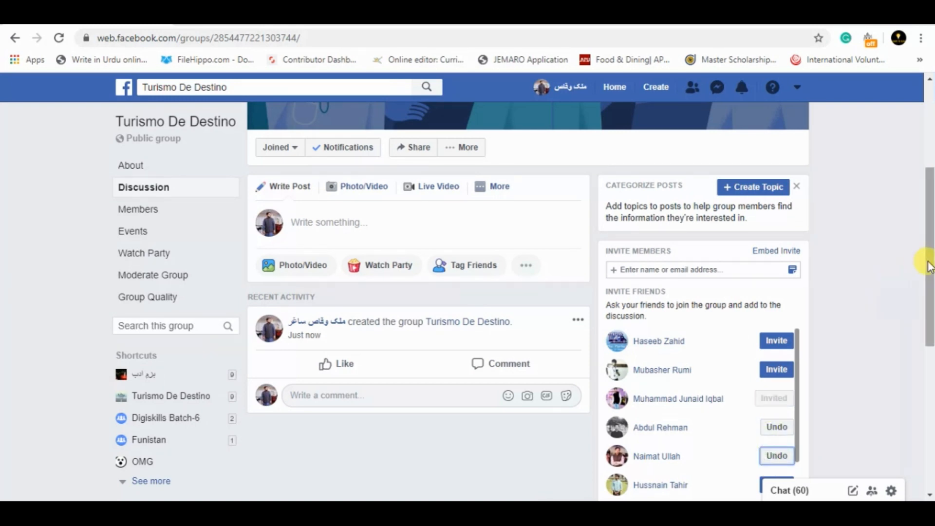
Step: Capture a screen snip of the suggested friends list showing the sent group invitations
{"action": "left_click_drag", "start_coordinate": [929, 268], "coordinate": [929, 310]}
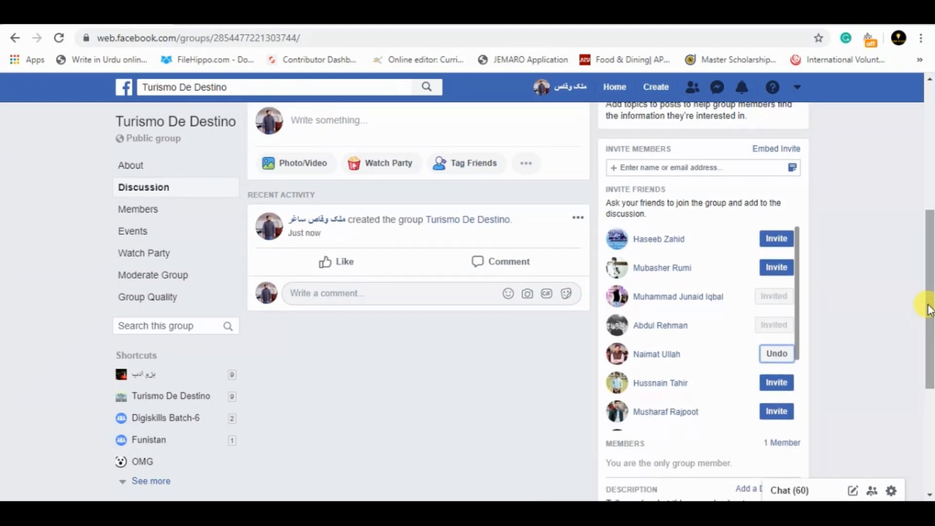
{"action": "key", "text": "super+shift+s"}
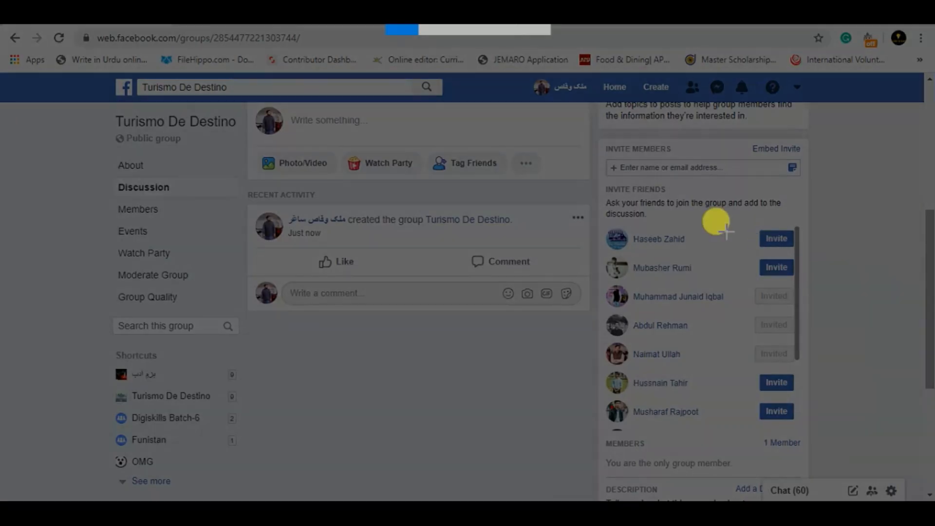
{"action": "left_click_drag", "start_coordinate": [595, 205], "coordinate": [843, 432]}
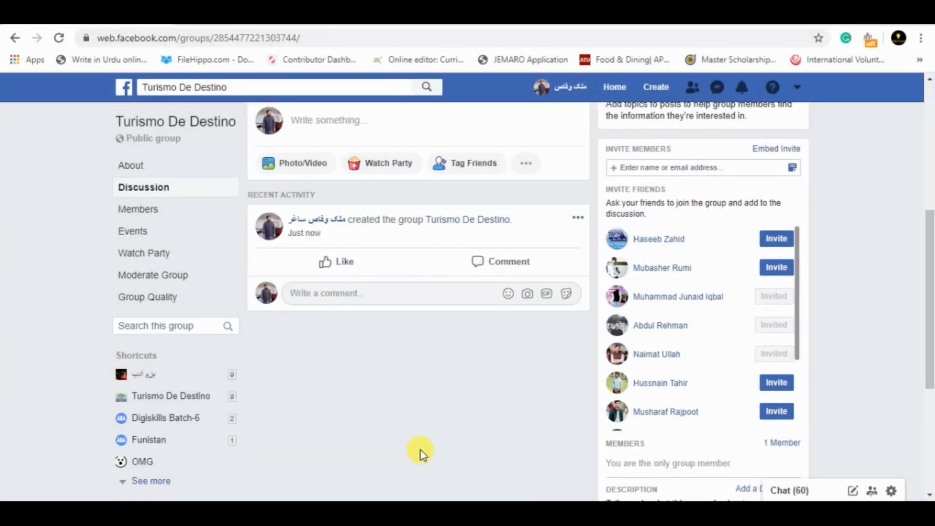
Step: Check the cover photo task in the exercise PDF, copy its text, and return to the Facebook group
{"action": "scroll", "coordinate": [420, 453], "scroll_direction": "up", "scroll_amount": 6}
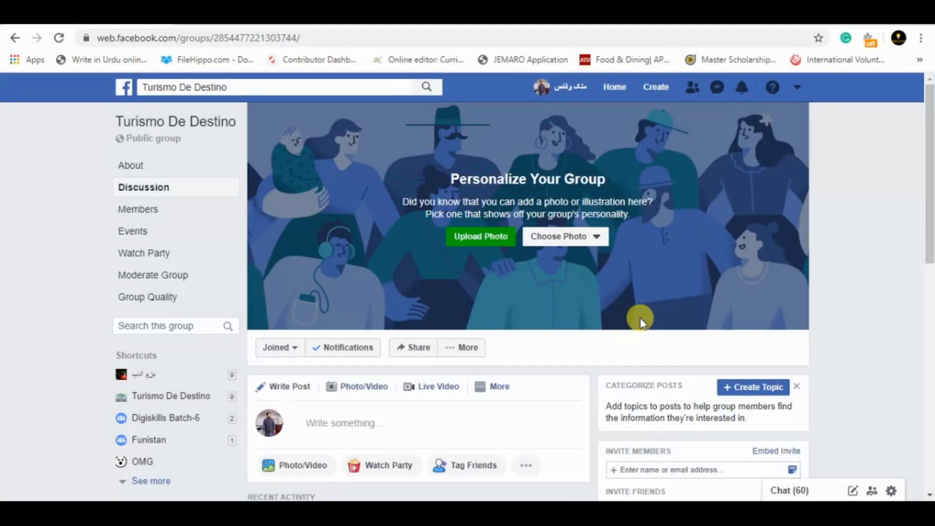
{"action": "left_click_drag", "start_coordinate": [927, 194], "coordinate": [928, 250]}
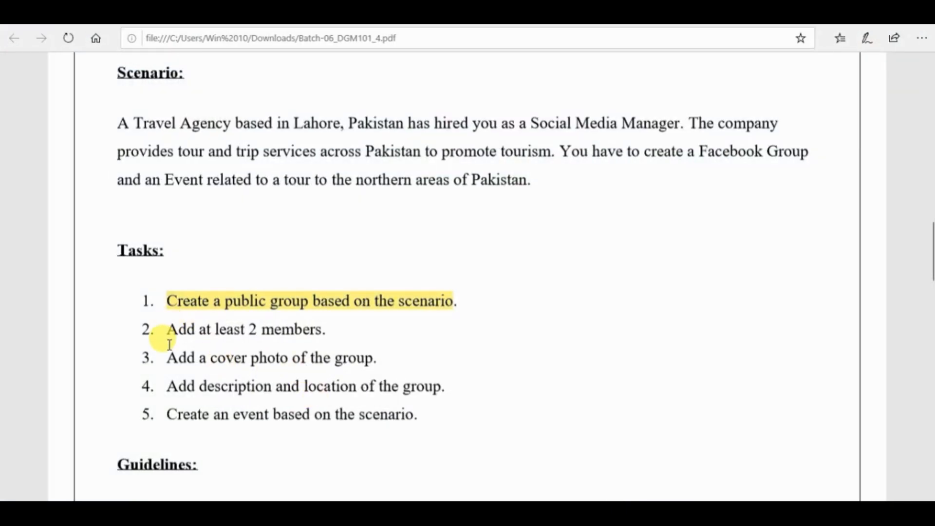
{"action": "left_click_drag", "start_coordinate": [163, 357], "coordinate": [379, 357]}
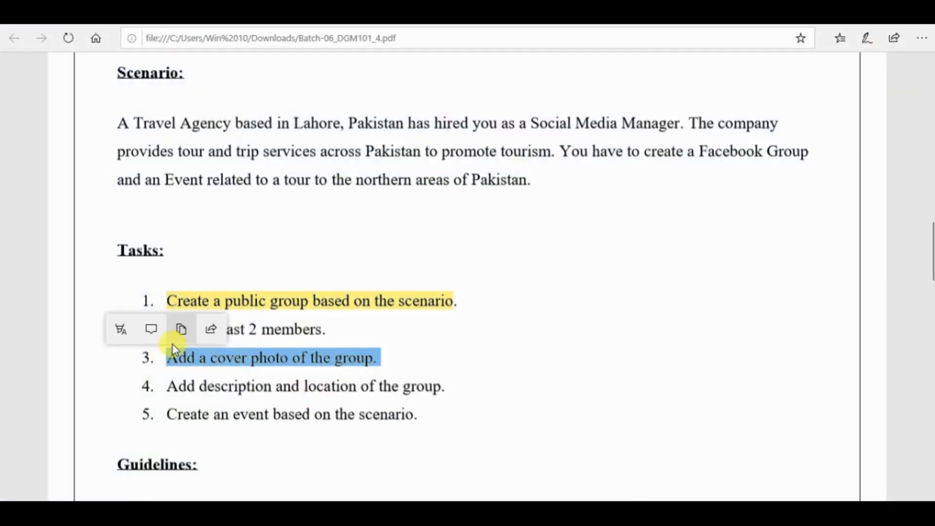
{"action": "left_click", "coordinate": [183, 330]}
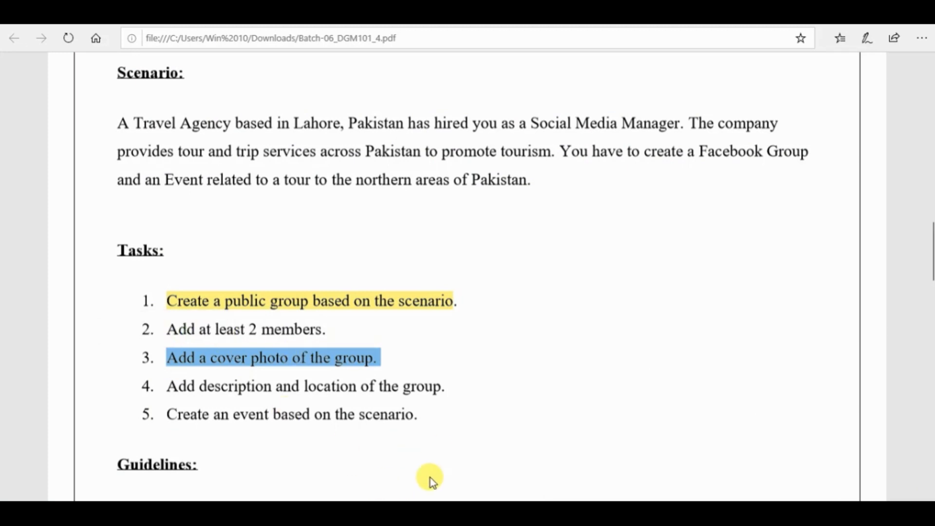
{"action": "left_click", "coordinate": [363, 513]}
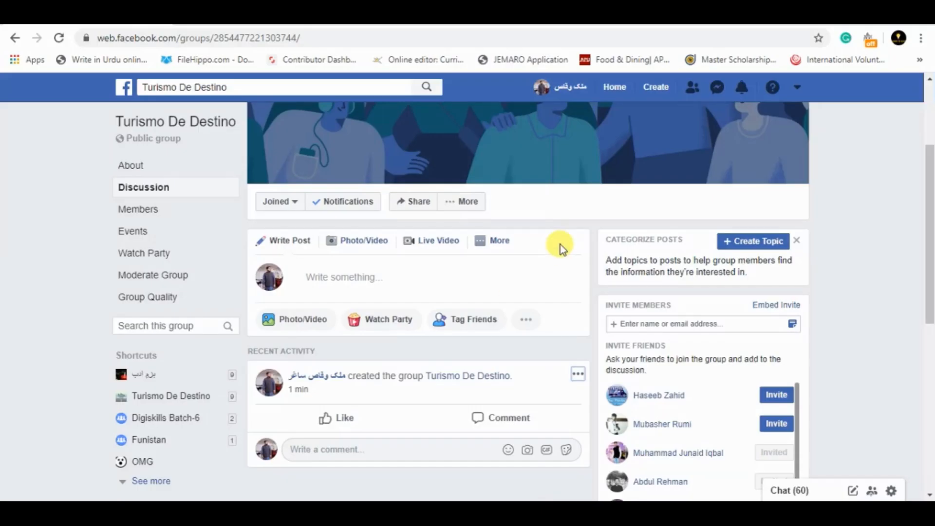
Step: Upload the Travel-Featured-Image picture from the Desktop as the group's cover photo, reposition it to fill the cover area and save it
{"action": "left_click_drag", "start_coordinate": [929, 186], "coordinate": [927, 123]}
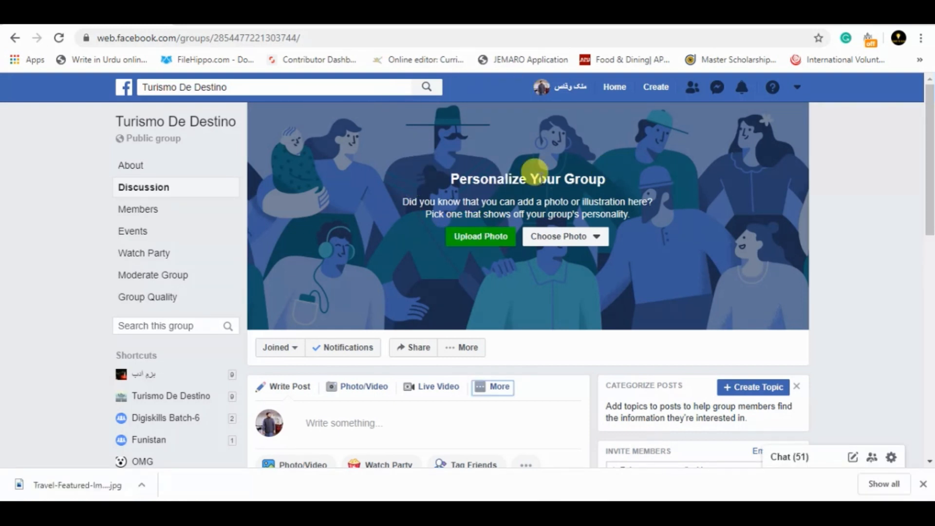
{"action": "left_click", "coordinate": [477, 238]}
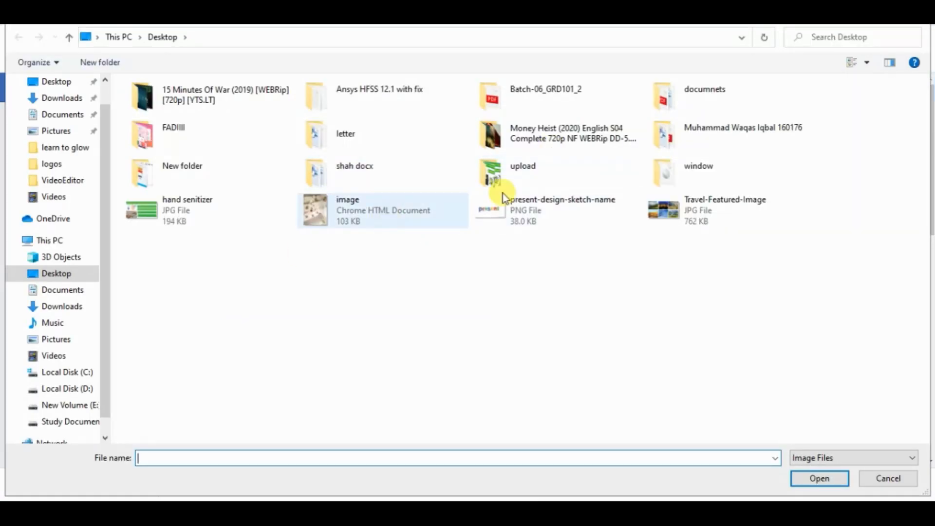
{"action": "double_click", "coordinate": [672, 208]}
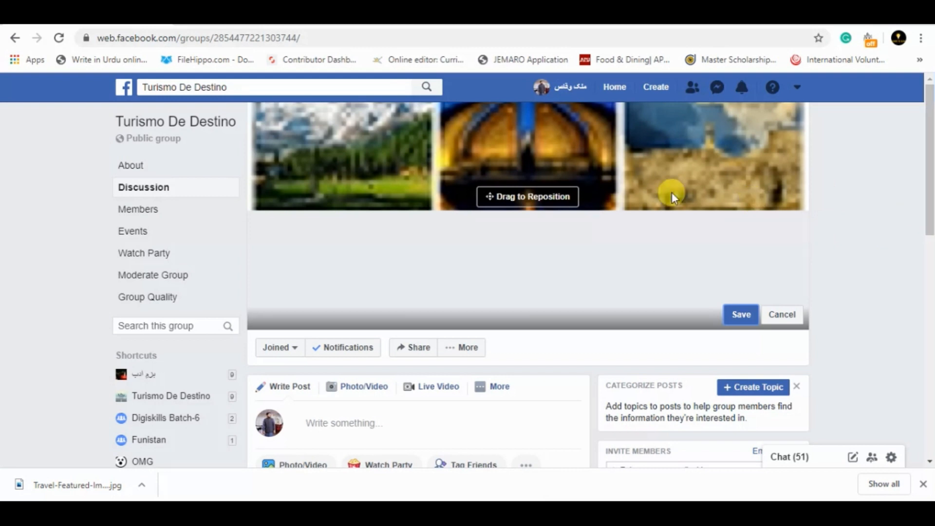
{"action": "left_click_drag", "start_coordinate": [563, 215], "coordinate": [567, 240]}
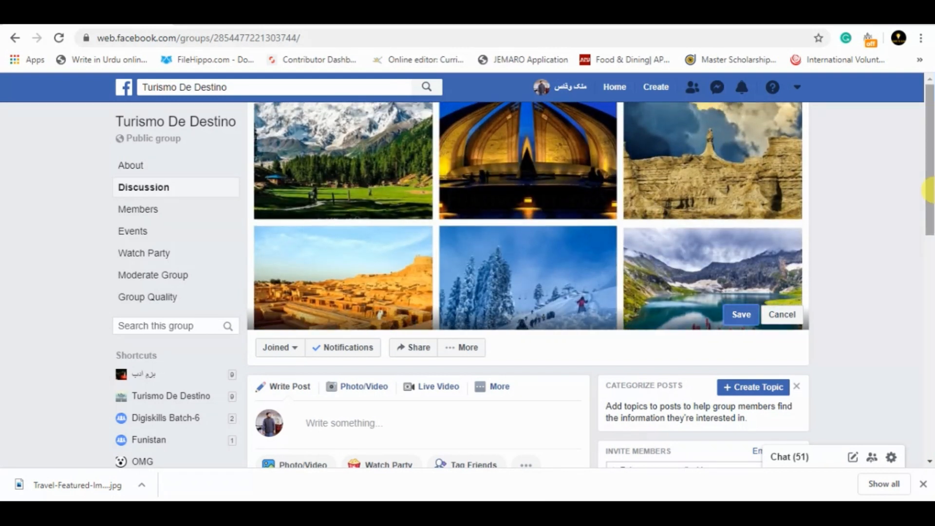
{"action": "left_click", "coordinate": [749, 319]}
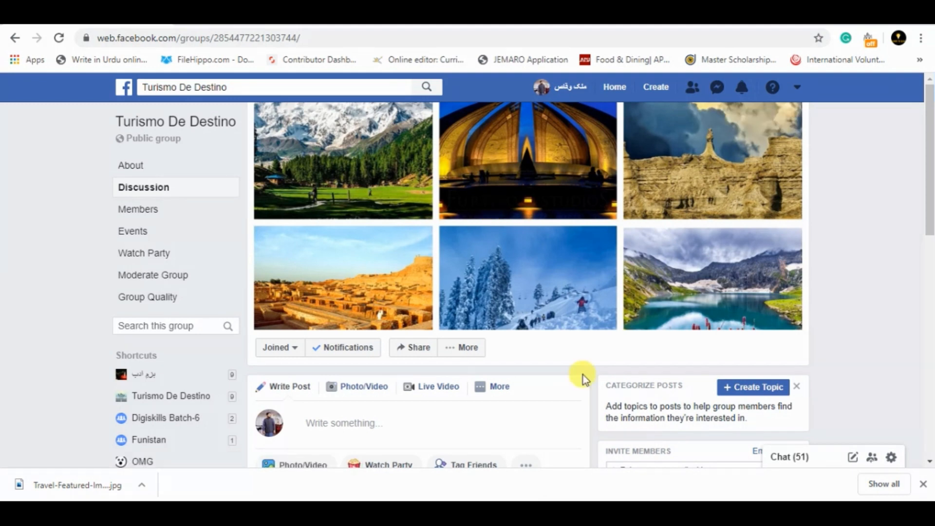
Step: Switch to the exercise PDF to read the description and location task, then go back to the Facebook group
{"action": "left_click", "coordinate": [351, 510]}
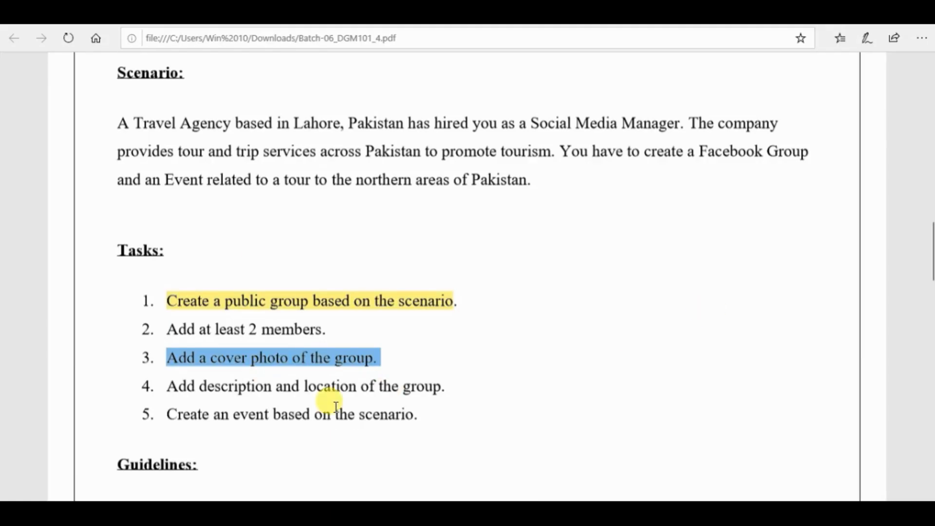
{"action": "left_click_drag", "start_coordinate": [163, 385], "coordinate": [444, 386]}
{"action": "left_click", "coordinate": [414, 419]}
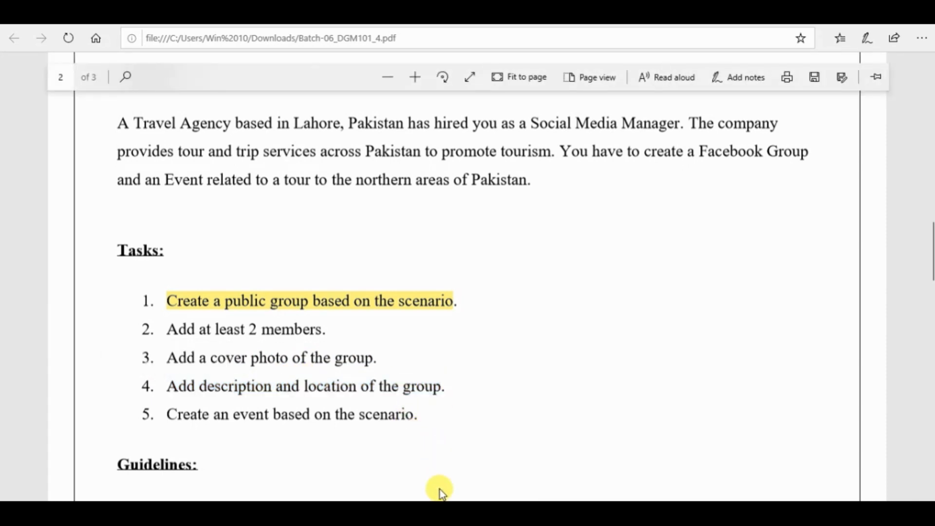
{"action": "key", "text": "alt+Tab"}
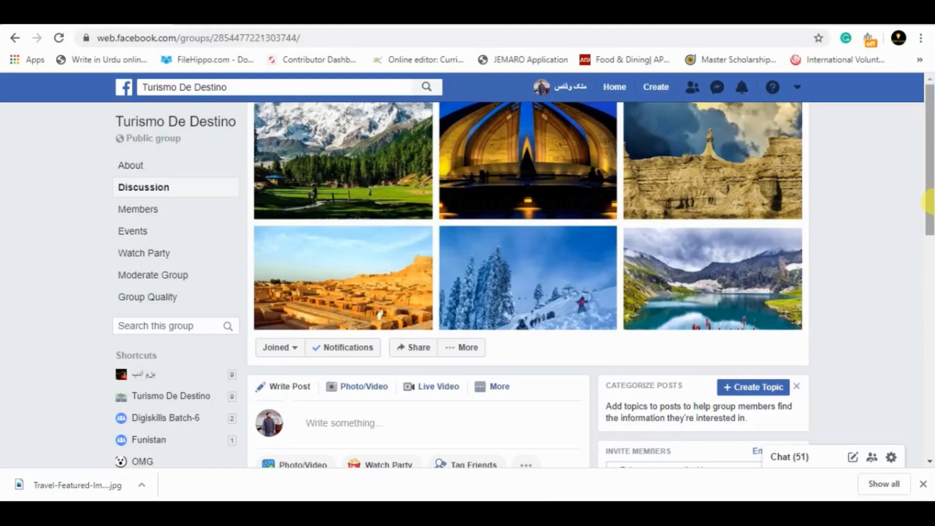
Step: Add and save the group description "We are providing excellence service about tourism . we are arranging monthly trip to northern area of pakistan"
{"action": "left_click_drag", "start_coordinate": [928, 199], "coordinate": [929, 384]}
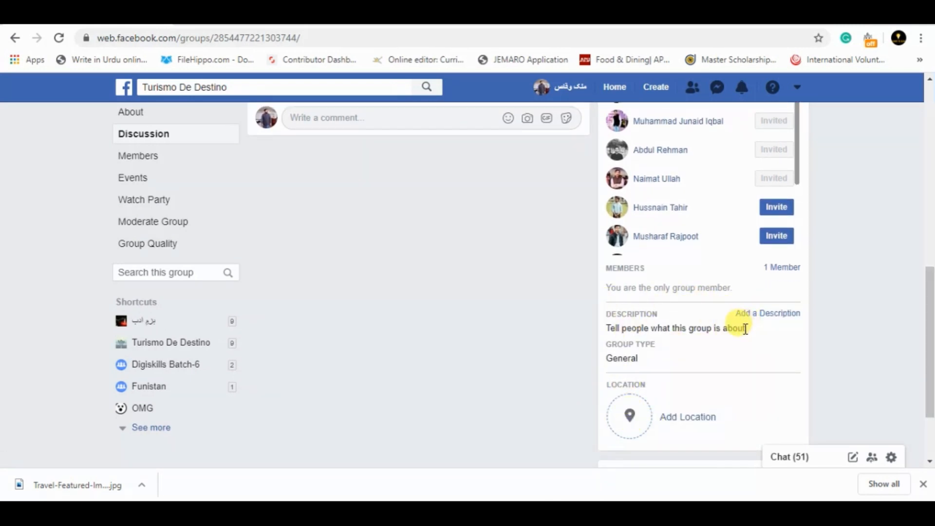
{"action": "left_click", "coordinate": [758, 319]}
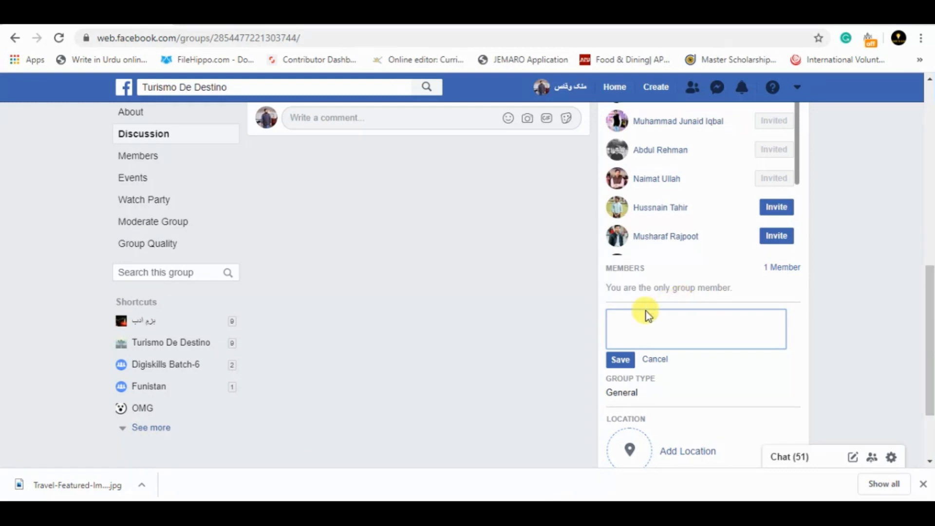
{"action": "type", "text": "We are providing exc"}
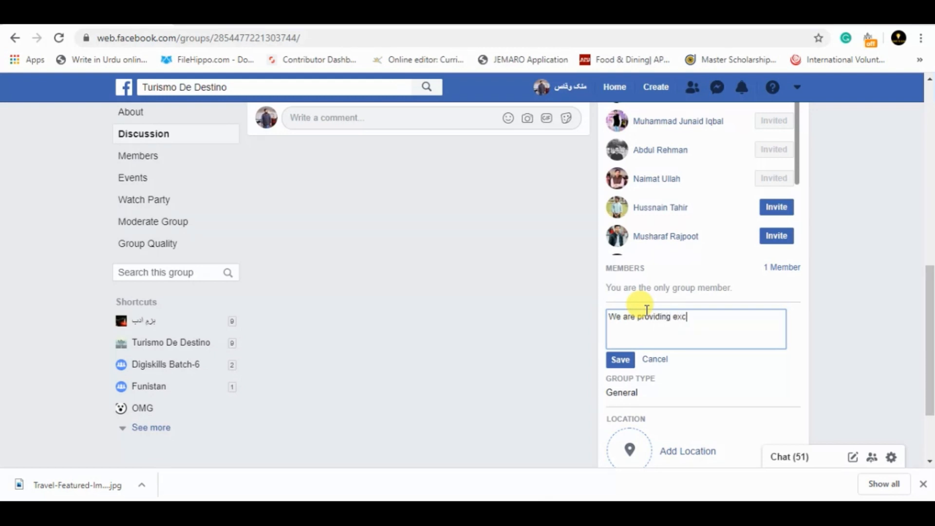
{"action": "type", "text": "ellen"}
{"action": "type", "text": "ce service av"}
{"action": "type", "text": "oo"}
{"action": "key", "text": "BackSpace"}
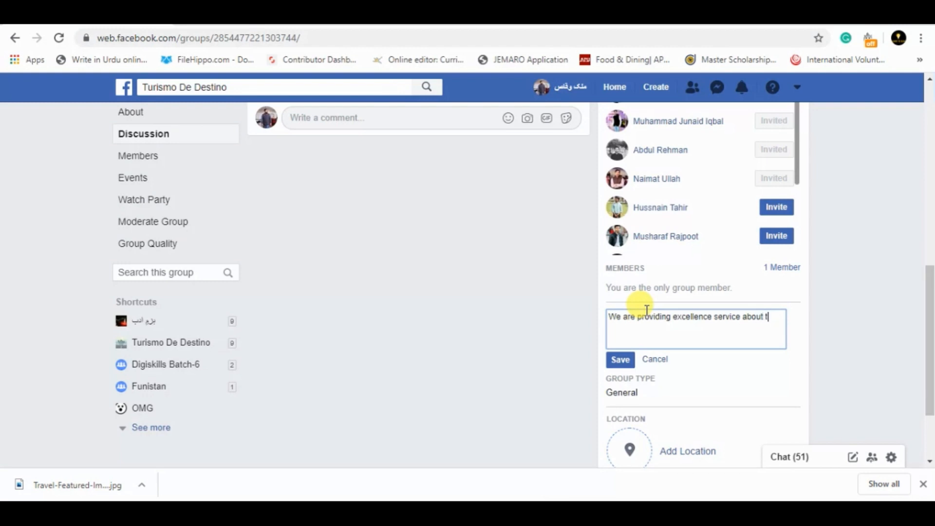
{"action": "type", "text": "tourism . we are arranging"}
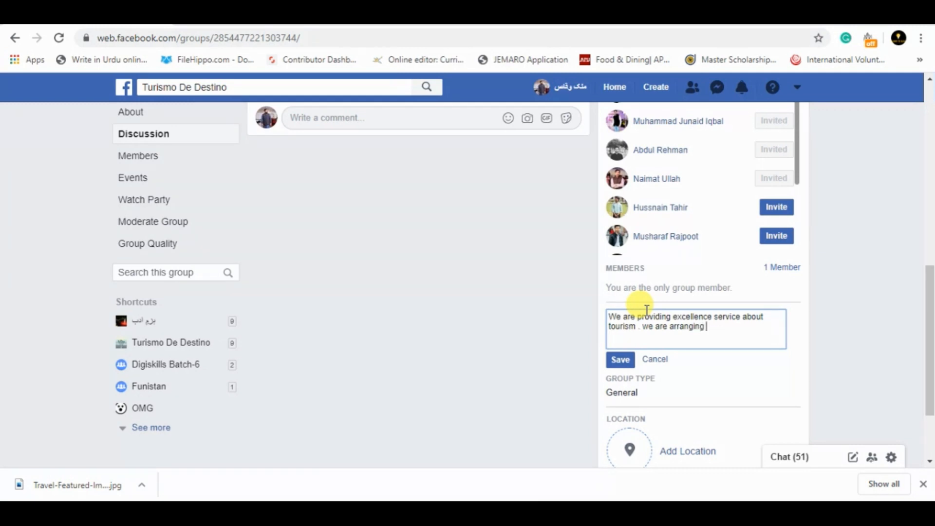
{"action": "type", "text": " mo"}
{"action": "type", "text": "rip to noth"}
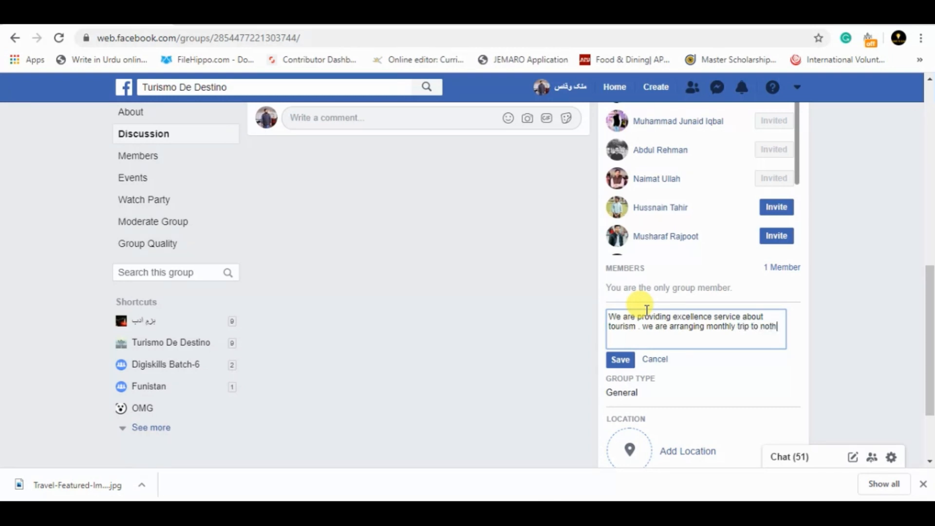
{"action": "type", "text": "ern are"}
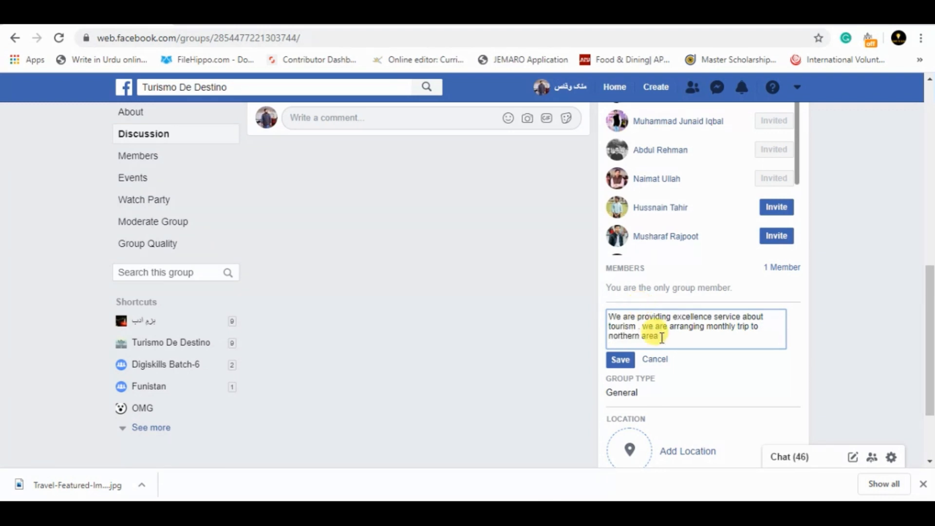
{"action": "type", "text": "a of pakista"}
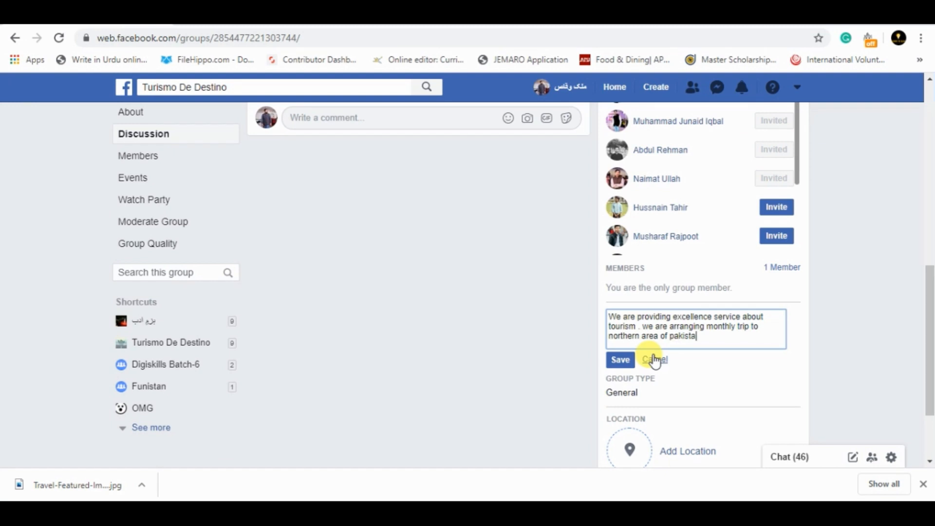
{"action": "type", "text": "n"}
{"action": "left_click", "coordinate": [620, 360]}
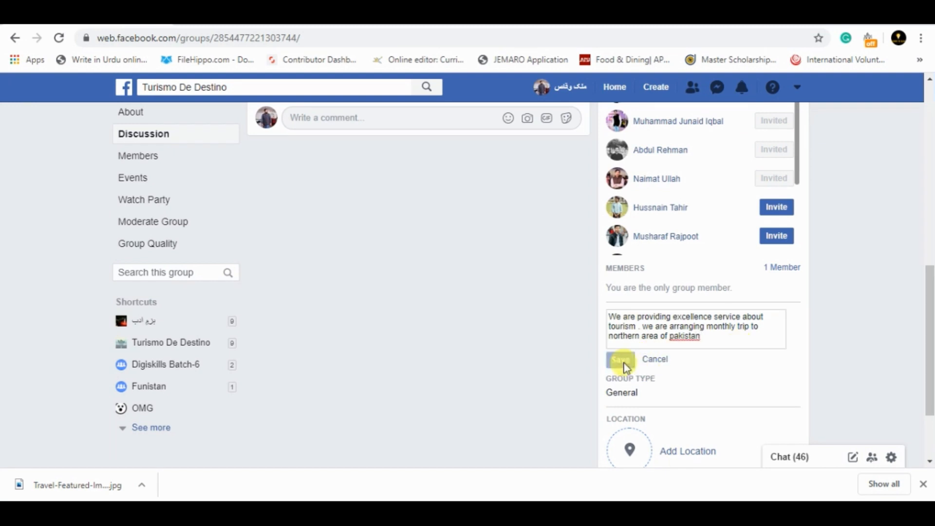
Step: Set the group's location to Lahore, Pakistan, save it, and capture a screenshot of the description and location area
{"action": "scroll", "coordinate": [930, 297], "scroll_direction": "down", "scroll_amount": 3}
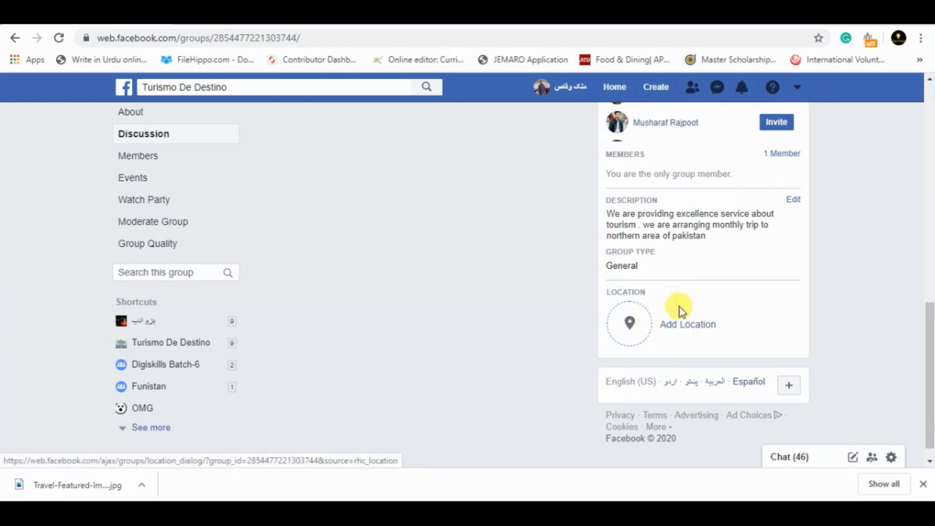
{"action": "left_click", "coordinate": [674, 333]}
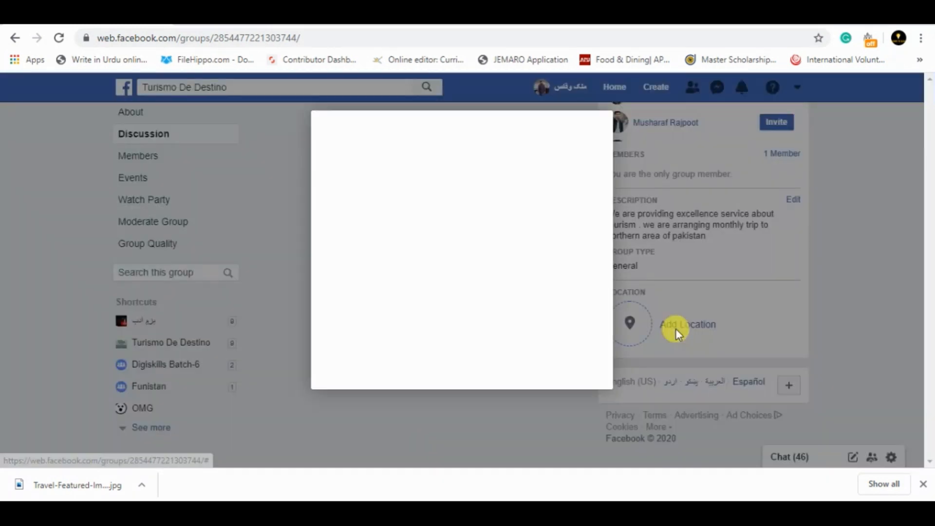
{"action": "left_click", "coordinate": [924, 484]}
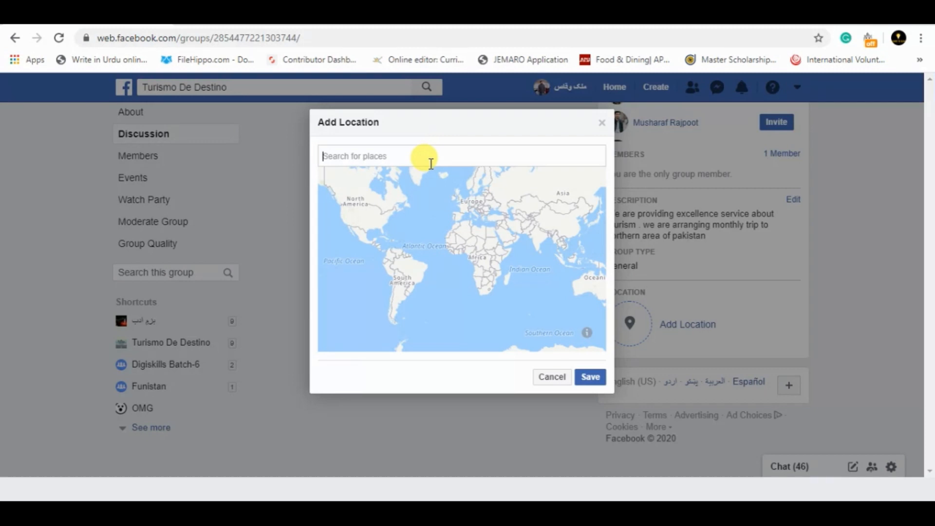
{"action": "type", "text": "lahore"}
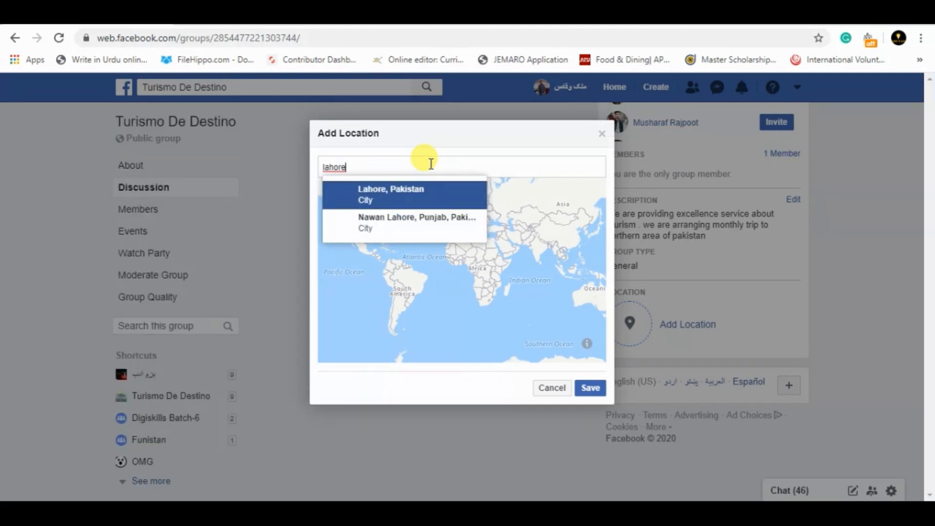
{"action": "left_click", "coordinate": [392, 191]}
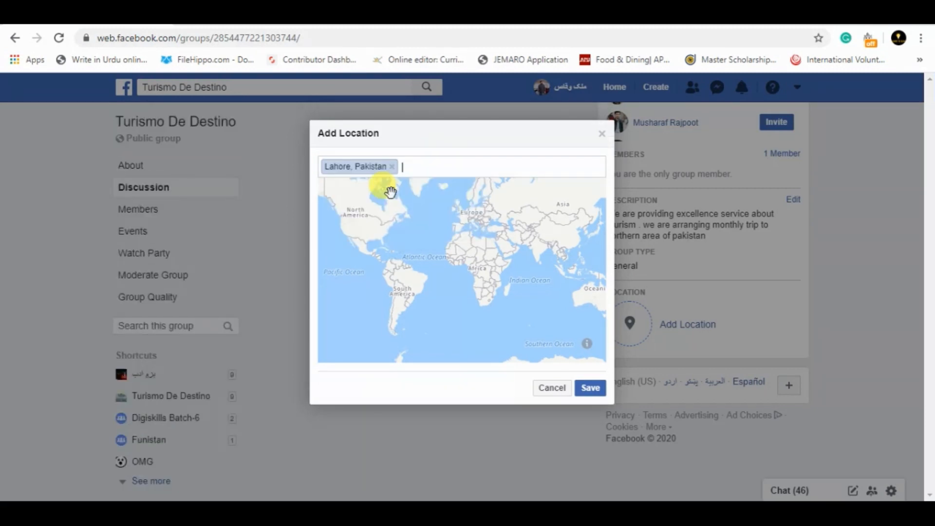
{"action": "left_click", "coordinate": [590, 390]}
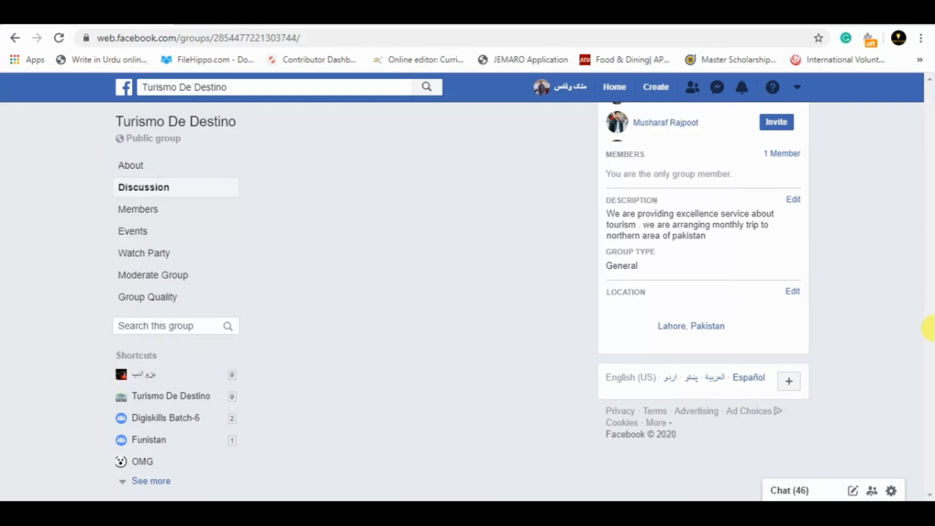
{"action": "key", "text": "Print"}
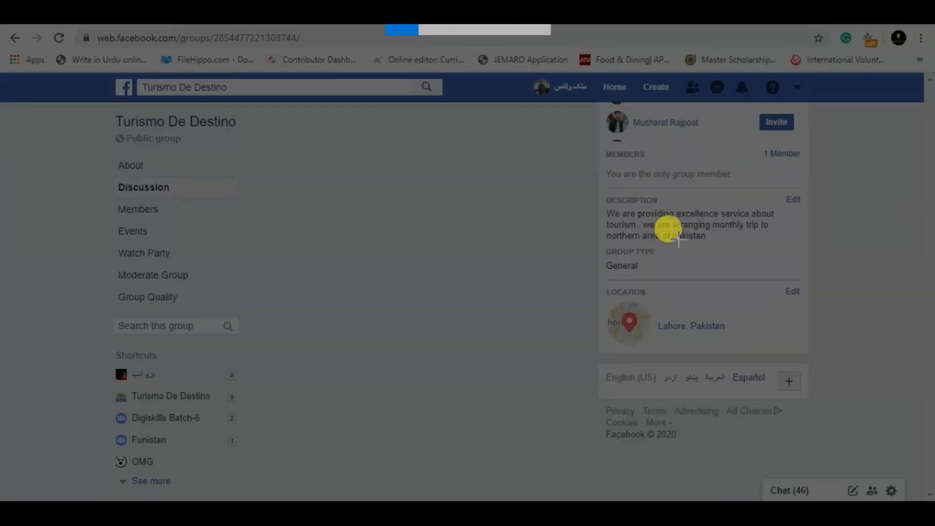
{"action": "left_click_drag", "start_coordinate": [575, 166], "coordinate": [880, 466]}
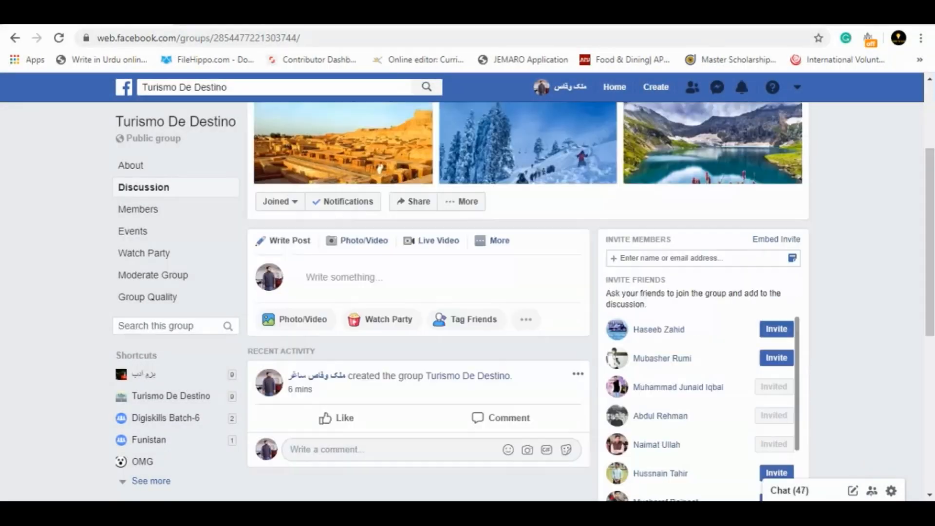
Step: Switch to the exercise PDF to read the event task and its northern areas scenario, and return to the Facebook group
{"action": "left_click", "coordinate": [302, 511]}
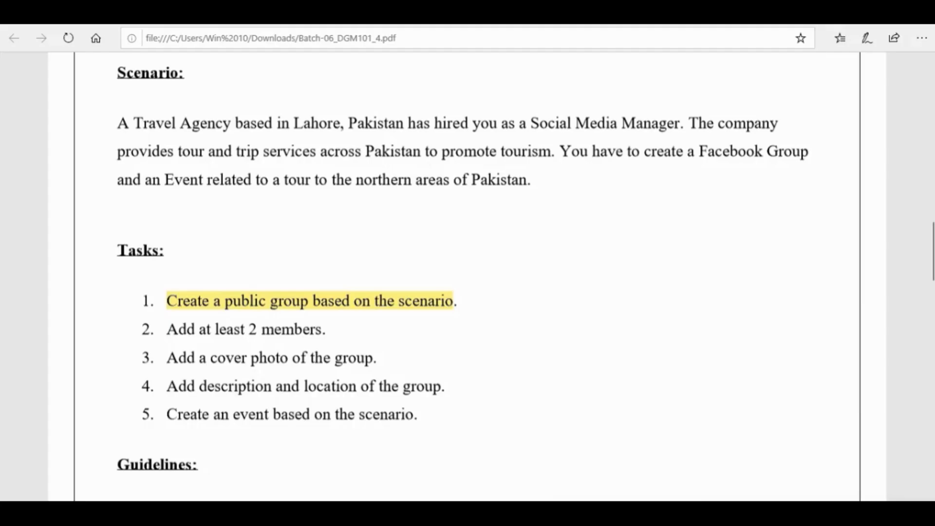
{"action": "left_click_drag", "start_coordinate": [166, 413], "coordinate": [441, 419]}
{"action": "left_click", "coordinate": [455, 414]}
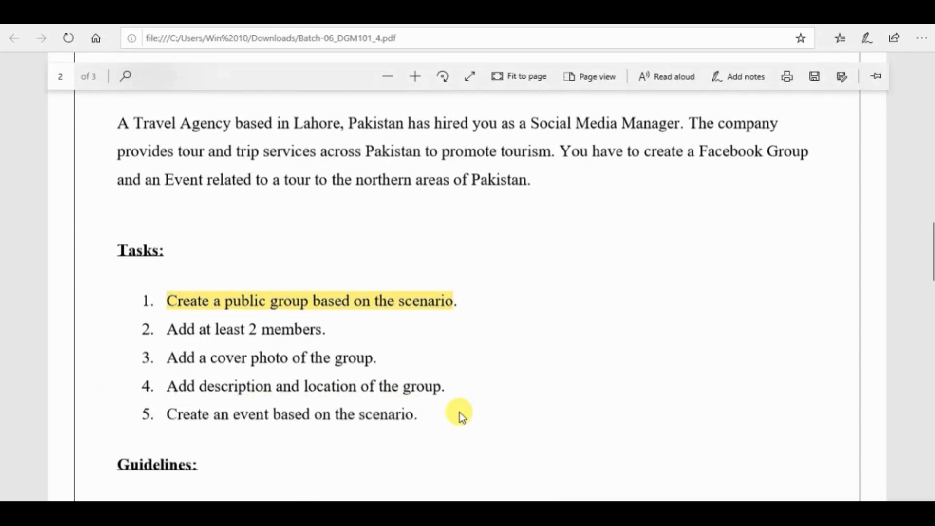
{"action": "left_click_drag", "start_coordinate": [302, 182], "coordinate": [530, 181]}
{"action": "left_click", "coordinate": [459, 377]}
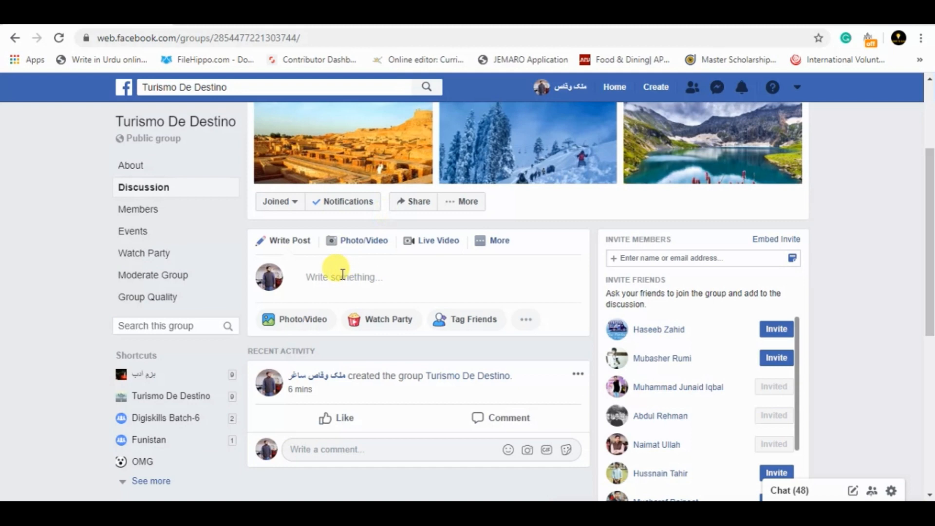
Step: Start creating a public event for the group from the post composer
{"action": "left_click", "coordinate": [334, 277]}
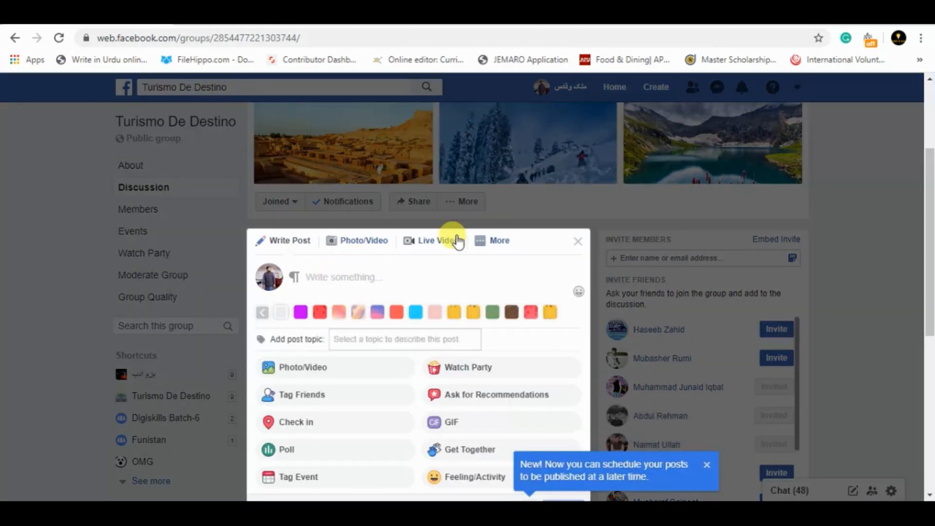
{"action": "left_click", "coordinate": [499, 242]}
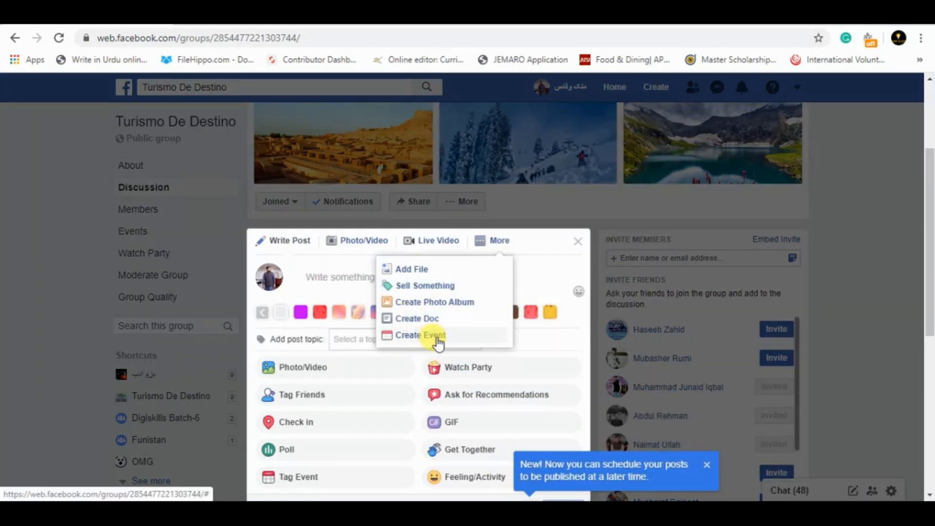
{"action": "left_click", "coordinate": [415, 335]}
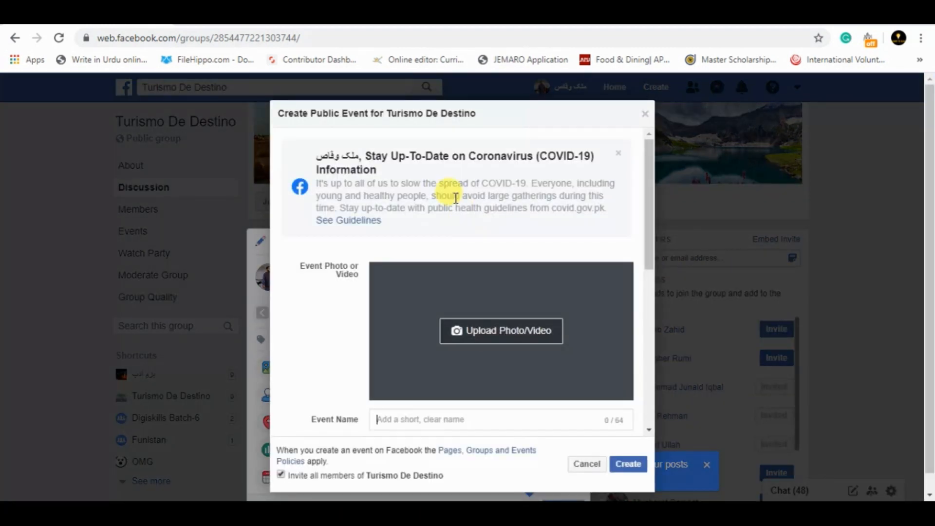
Step: Name the event "Trip to Northern Area"
{"action": "left_click_drag", "start_coordinate": [650, 206], "coordinate": [651, 252]}
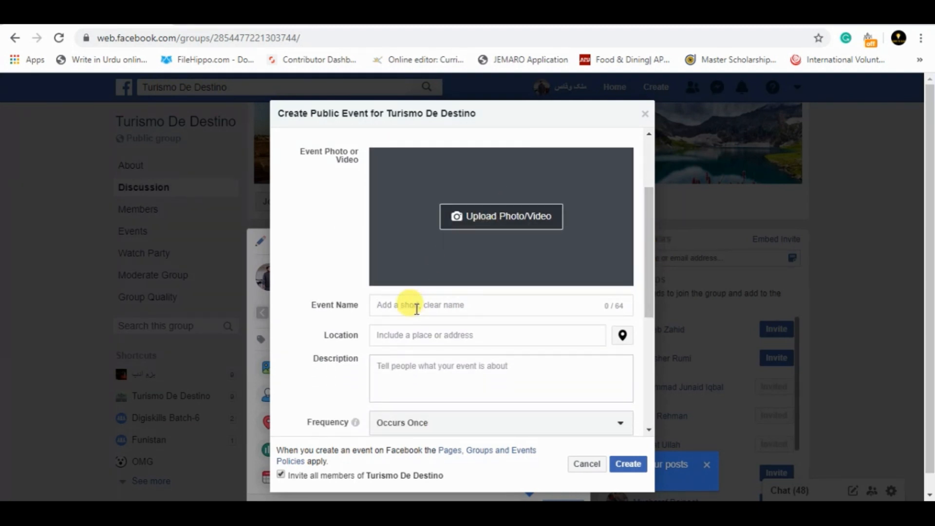
{"action": "type", "text": "Tr"}
{"action": "type", "text": "ip to No"}
{"action": "type", "text": "rth"}
{"action": "type", "text": "ern"}
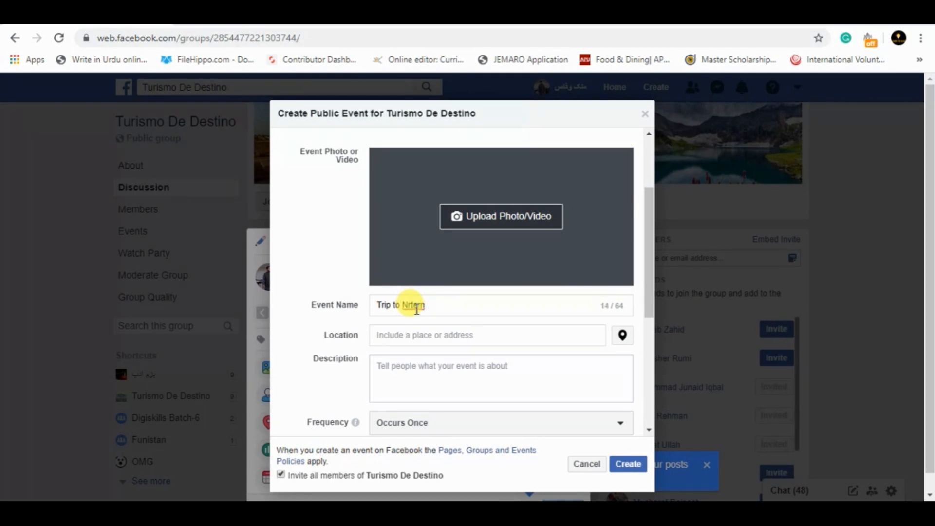
{"action": "type", "text": "northern area"}
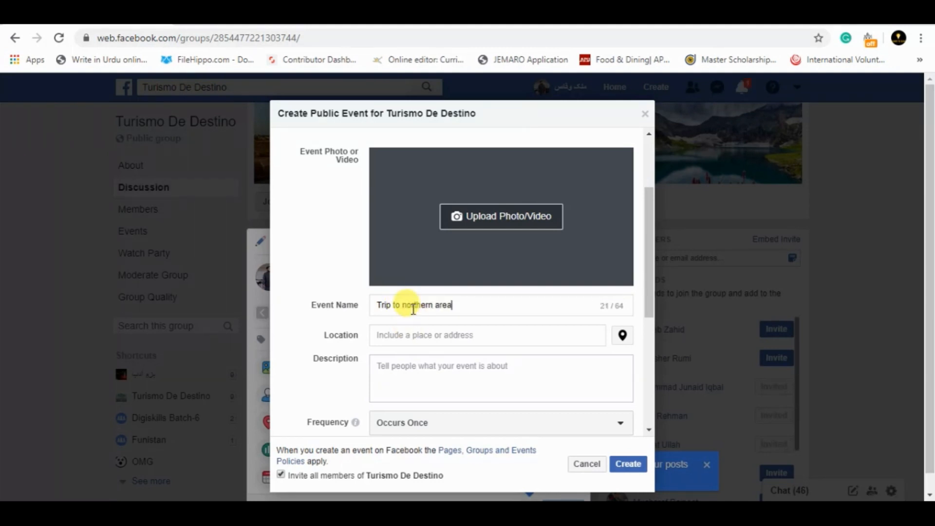
{"action": "left_click", "coordinate": [406, 306]}
{"action": "key", "text": "BackSpace"}
{"action": "type", "text": "N"}
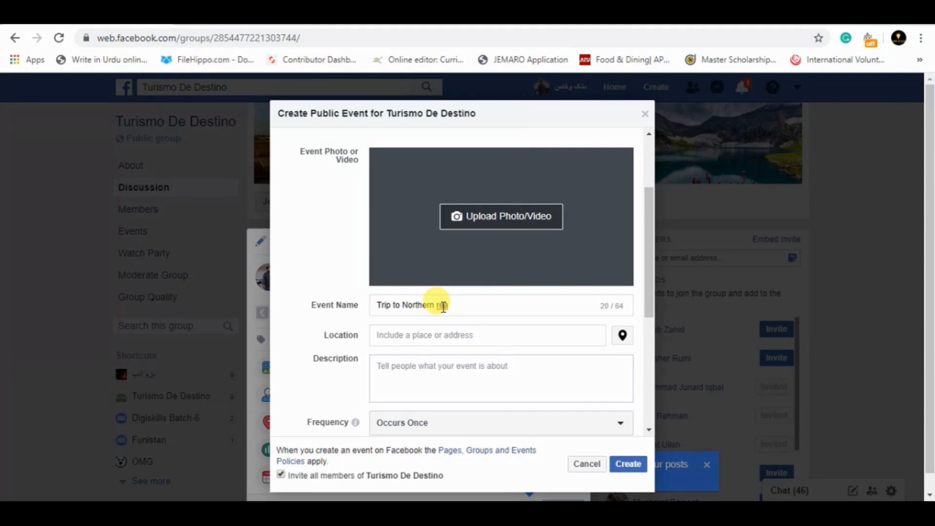
Step: Search the map for gilgit, dismiss the browser's location request, and save Gilgit-Baltistan "Land of Mountains" as the event location
{"action": "left_click", "coordinate": [407, 330]}
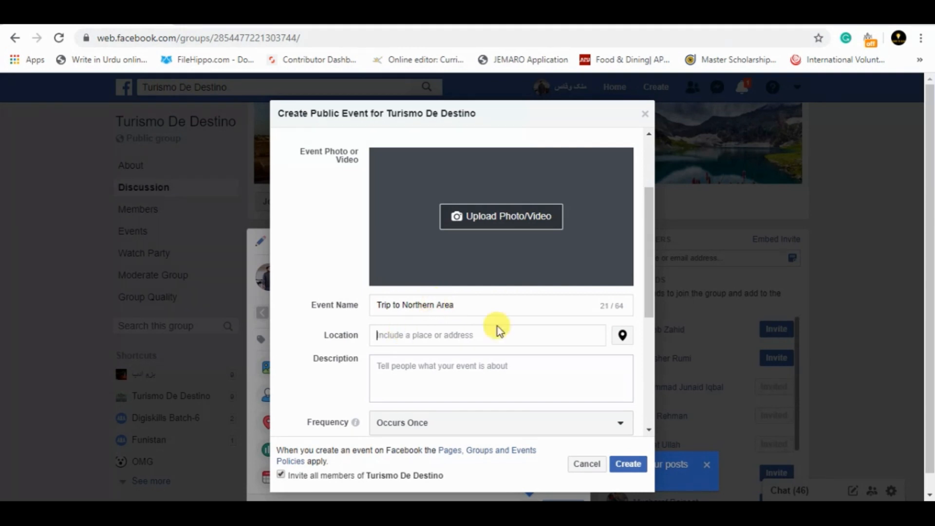
{"action": "left_click", "coordinate": [621, 336]}
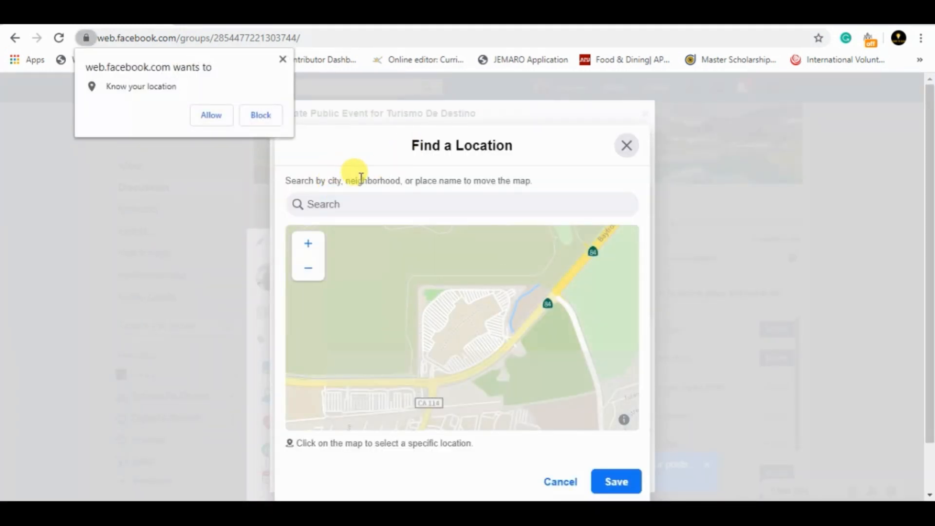
{"action": "left_click", "coordinate": [379, 207]}
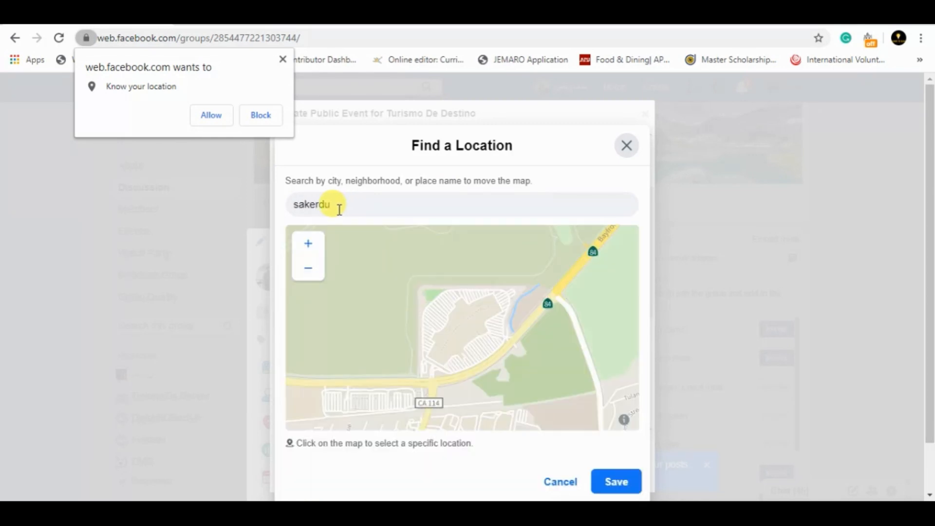
{"action": "left_click", "coordinate": [284, 61]}
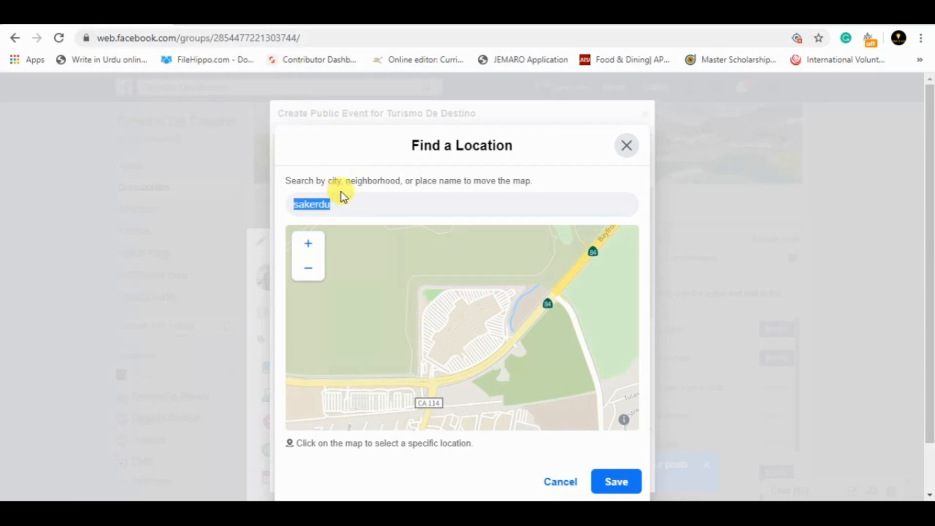
{"action": "type", "text": "g"}
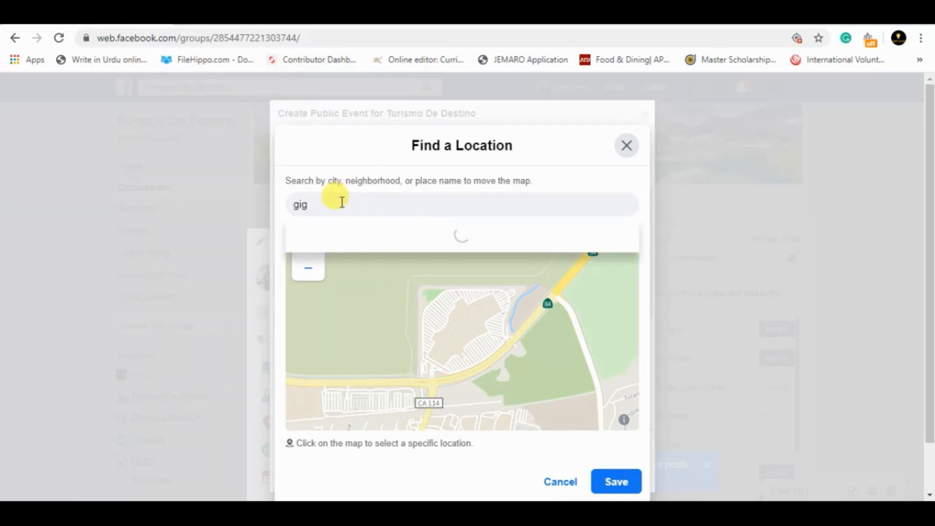
{"action": "type", "text": "ig"}
{"action": "key", "text": "BackSpace"}
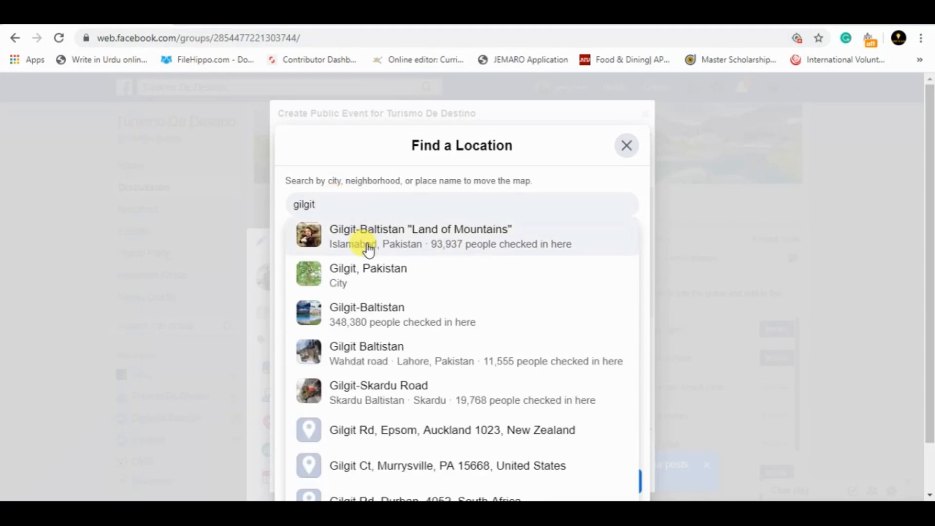
{"action": "left_click", "coordinate": [386, 233]}
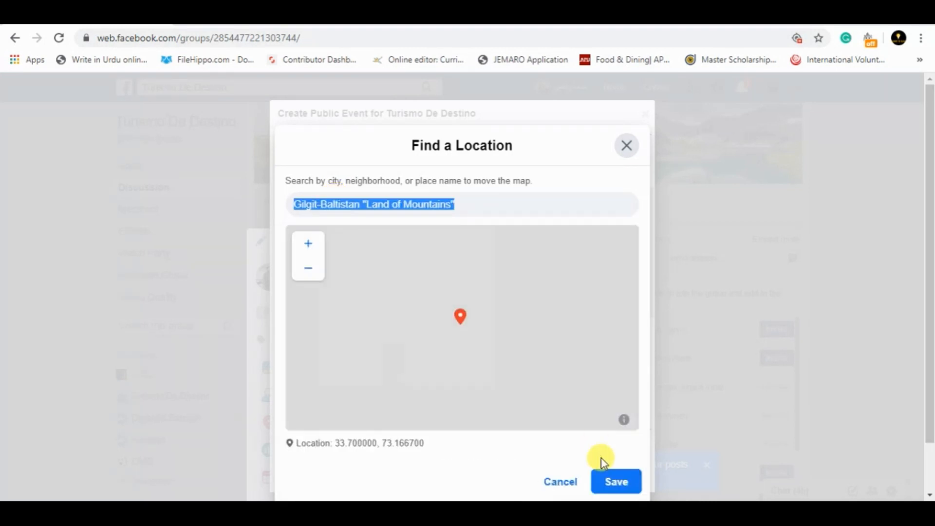
{"action": "left_click", "coordinate": [615, 489]}
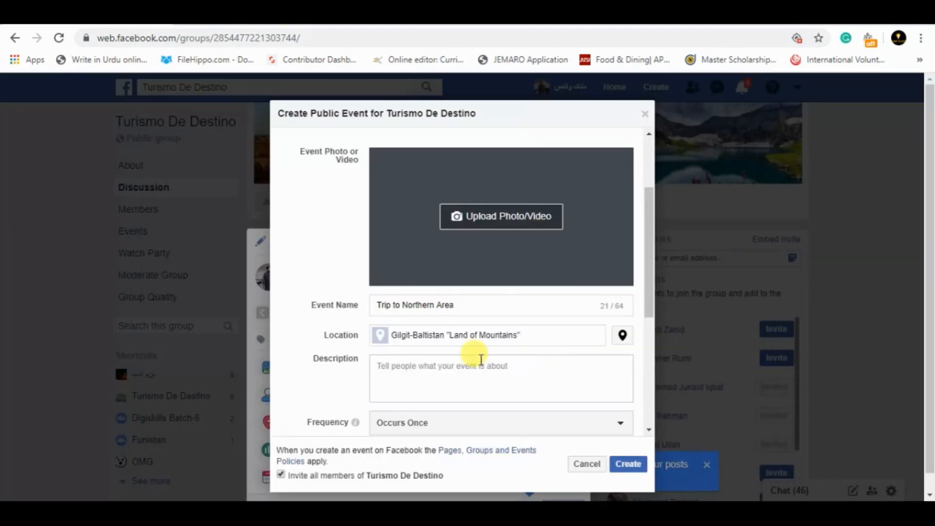
Step: Enter the event description "we are arranging a tour to nothern area of pakistan", correcting the spelling of "arranging"
{"action": "type", "text": "we are arraging"}
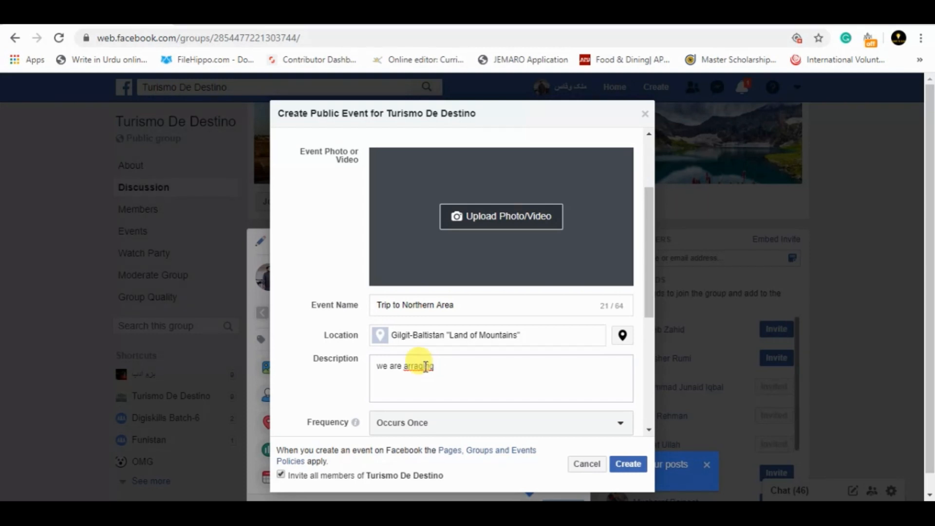
{"action": "right_click", "coordinate": [425, 366]}
{"action": "left_click", "coordinate": [491, 183]}
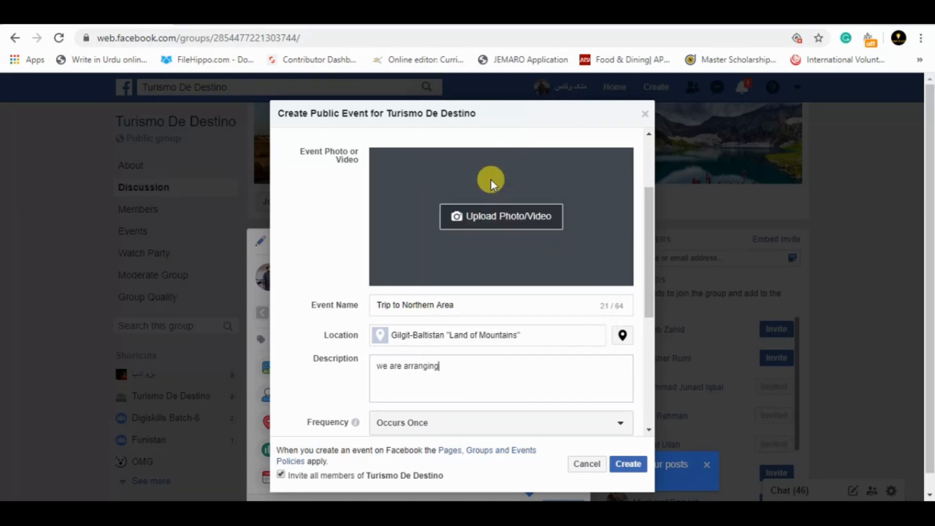
{"action": "type", "text": "a tour to nothern area of pakistan"}
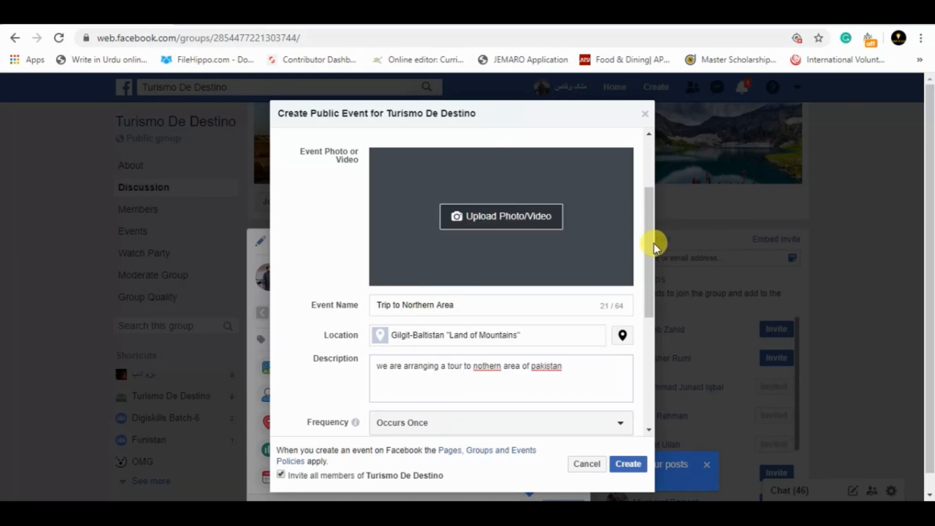
Step: Set the event to start on 4/27/2020 and end on 4/30/2020, with its frequency as Occurs Once
{"action": "left_click_drag", "start_coordinate": [653, 245], "coordinate": [650, 311]}
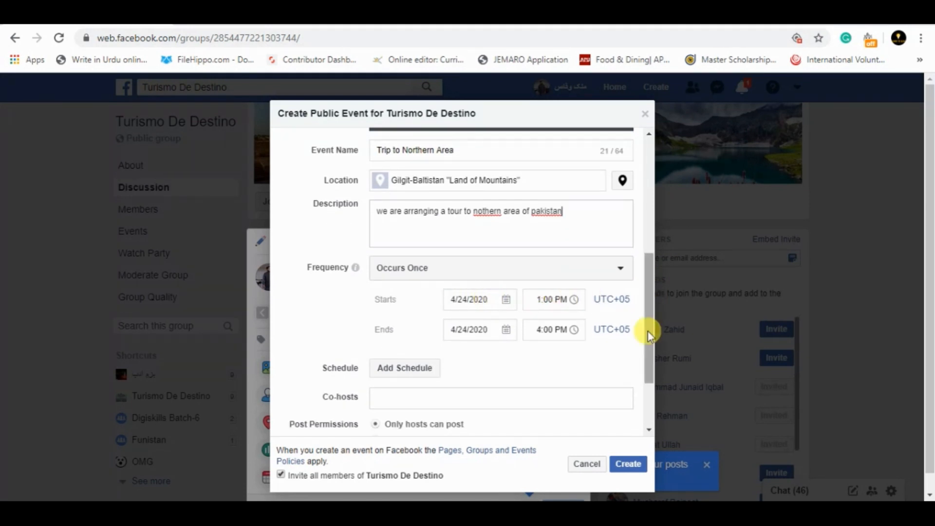
{"action": "left_click", "coordinate": [507, 302]}
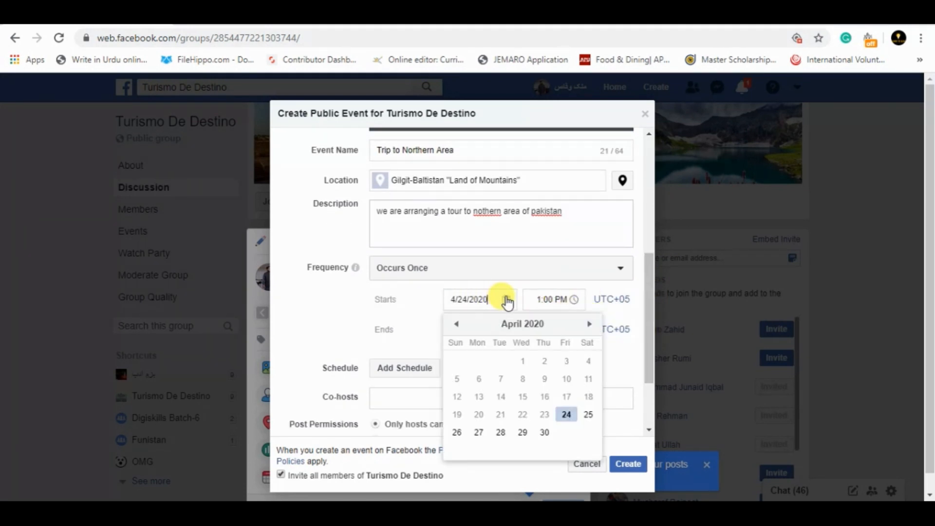
{"action": "left_click", "coordinate": [479, 432]}
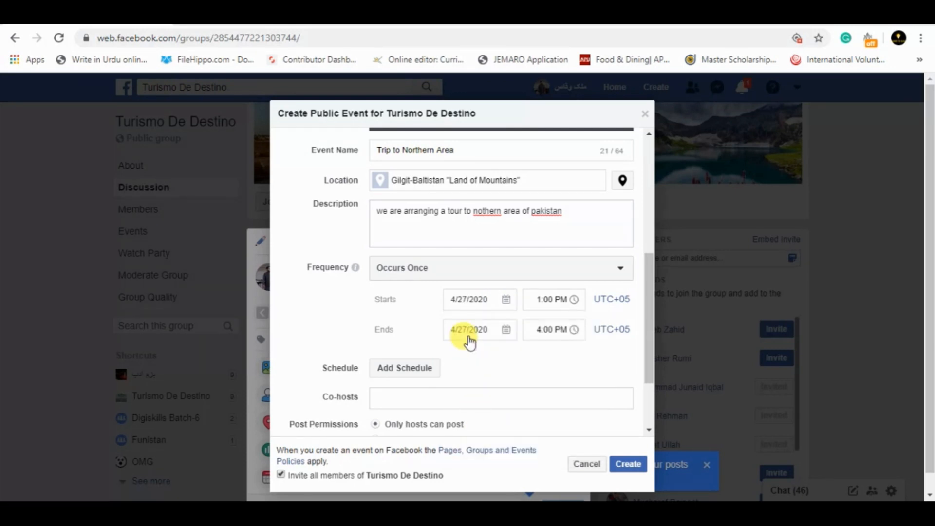
{"action": "left_click", "coordinate": [474, 333]}
{"action": "left_click", "coordinate": [546, 463]}
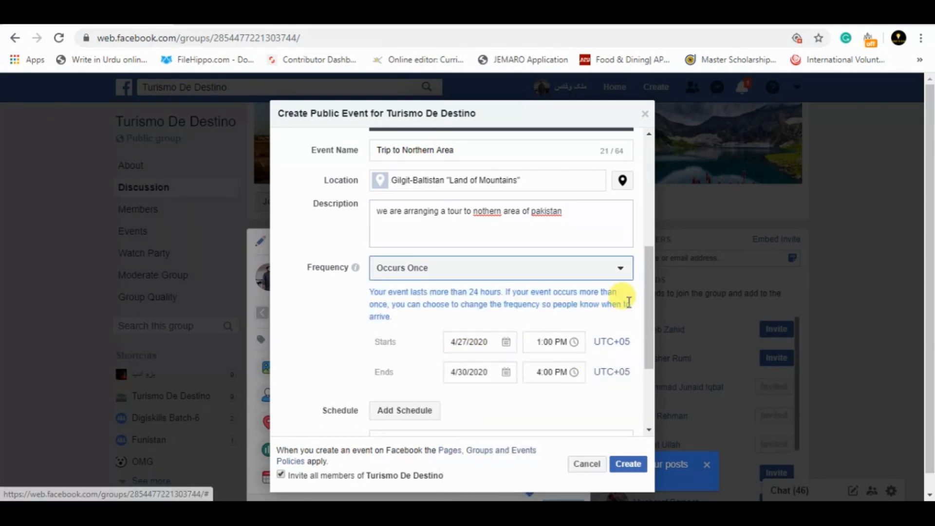
{"action": "left_click", "coordinate": [474, 274]}
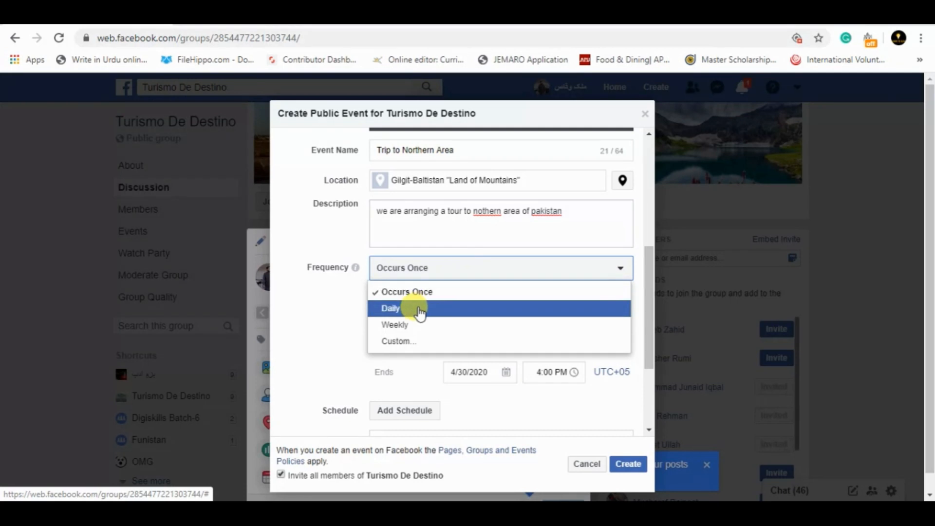
{"action": "left_click", "coordinate": [427, 292]}
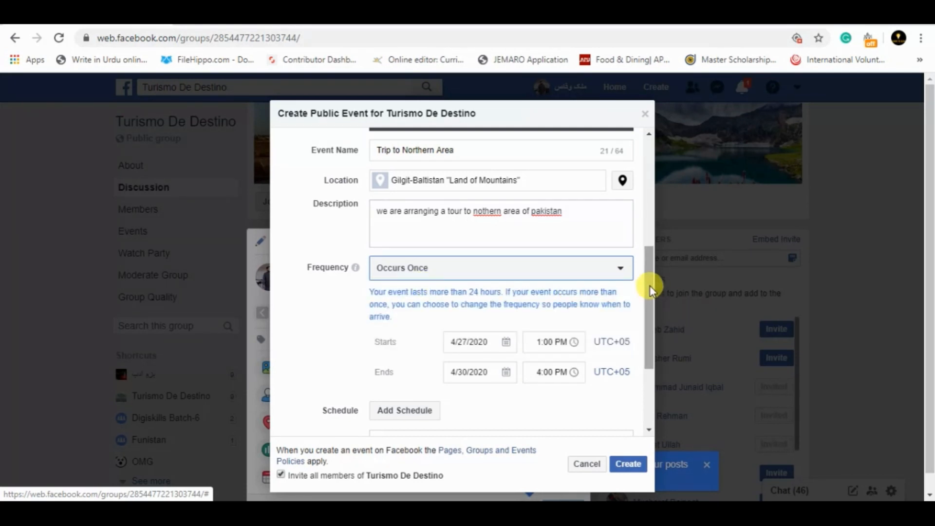
Step: Add a schedule item named "xyz" running on 4/27/2020 from 1:00 PM to 2:00 PM, and create the event
{"action": "left_click_drag", "start_coordinate": [650, 285], "coordinate": [652, 331]}
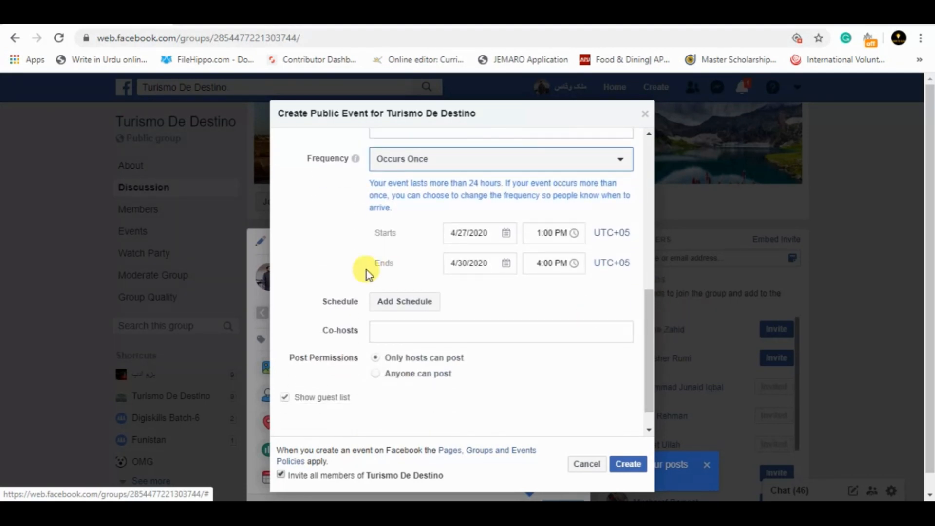
{"action": "left_click", "coordinate": [394, 302]}
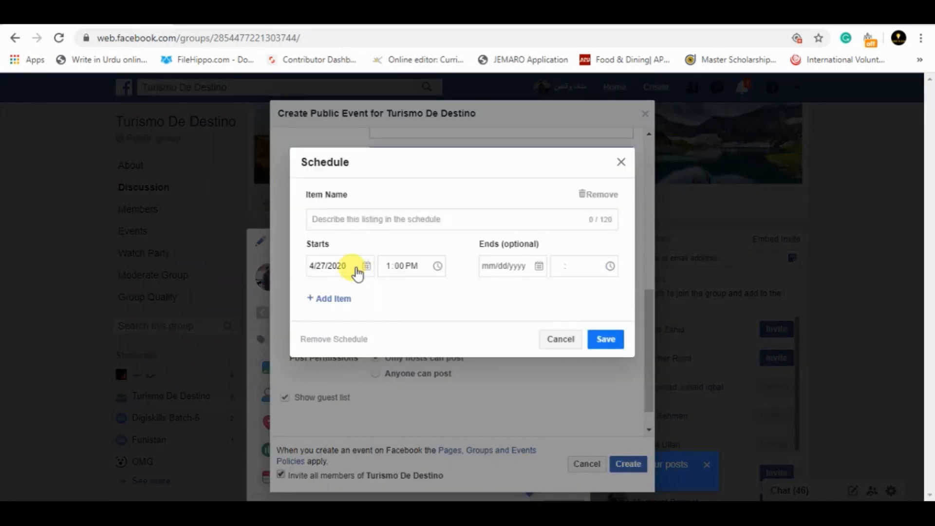
{"action": "left_click", "coordinate": [518, 267]}
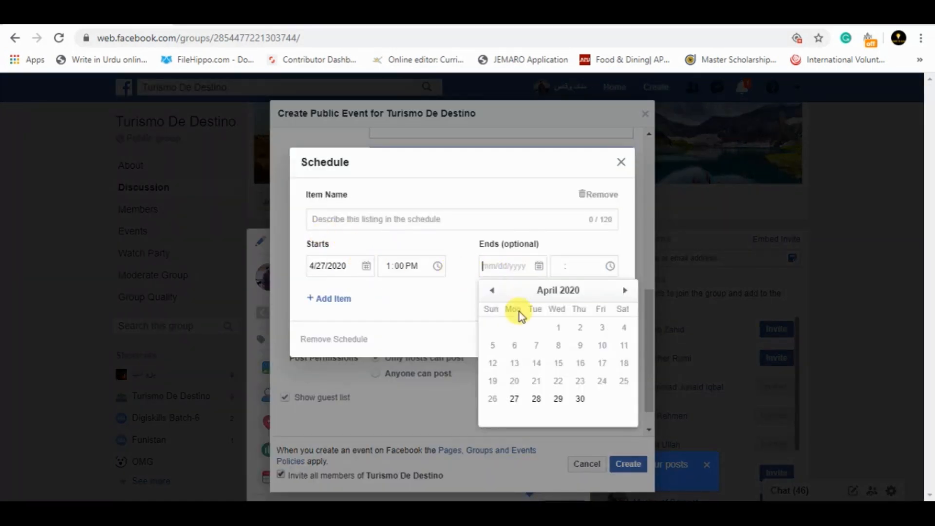
{"action": "left_click", "coordinate": [580, 398]}
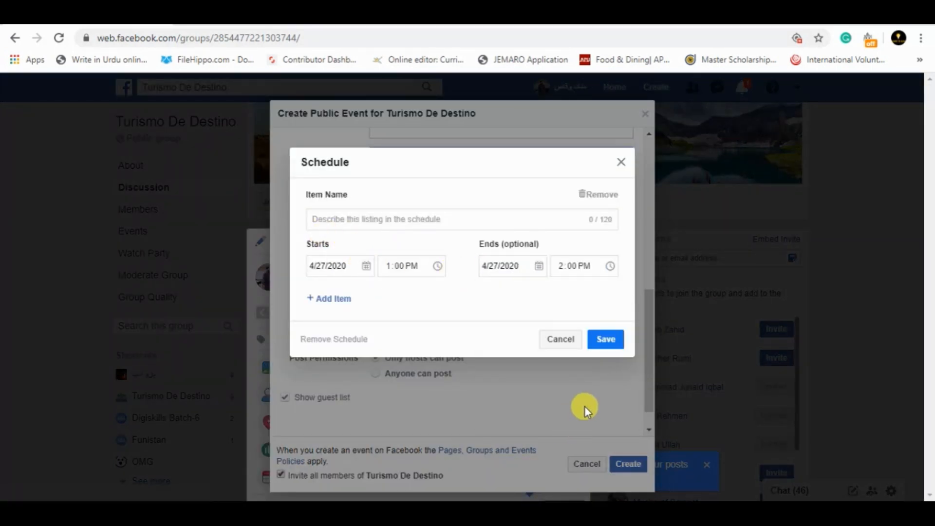
{"action": "left_click", "coordinate": [610, 335]}
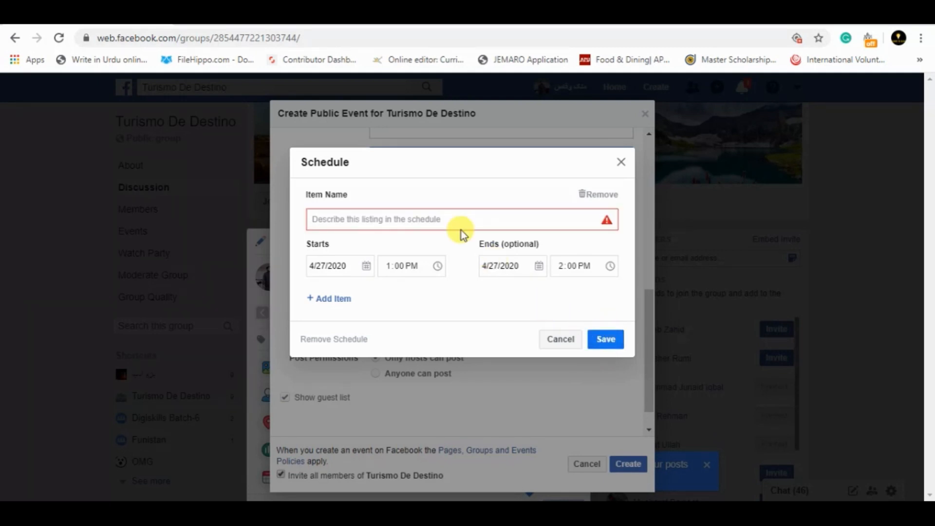
{"action": "left_click", "coordinate": [439, 220]}
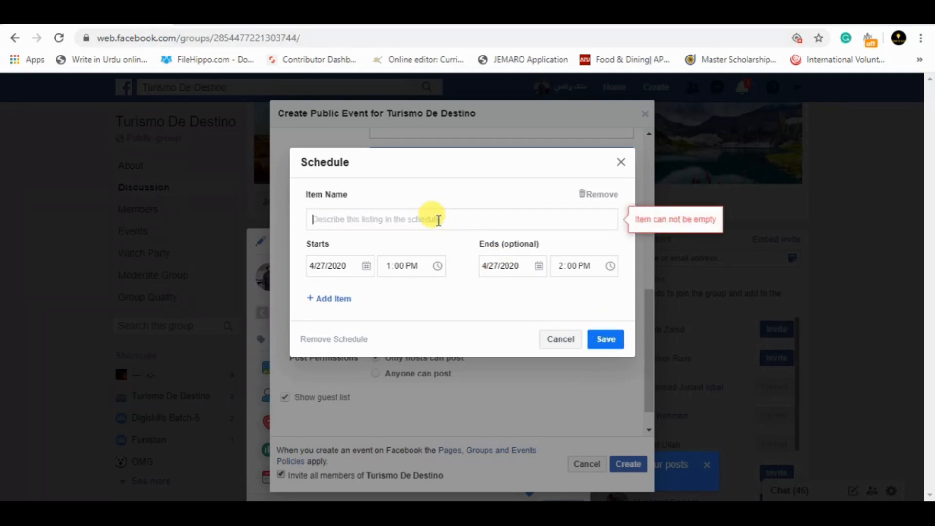
{"action": "type", "text": "xy"}
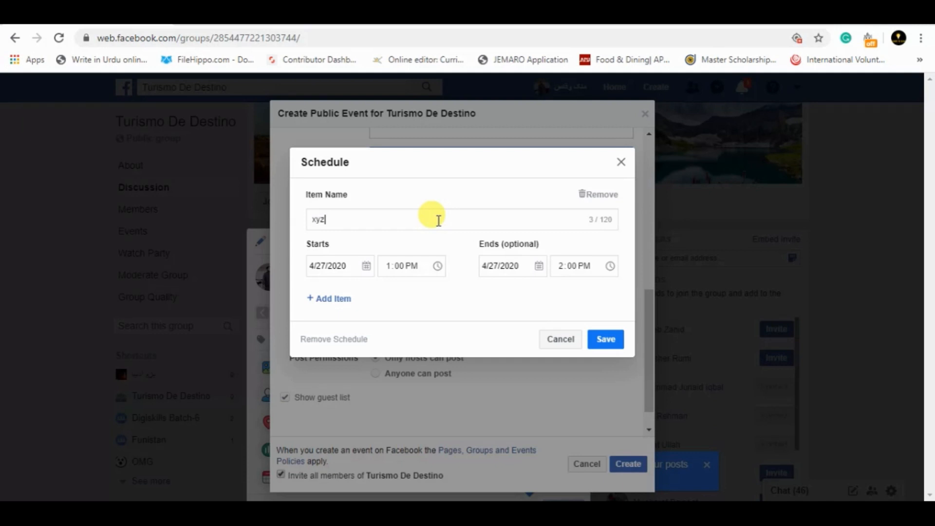
{"action": "type", "text": "z"}
{"action": "left_click", "coordinate": [604, 339]}
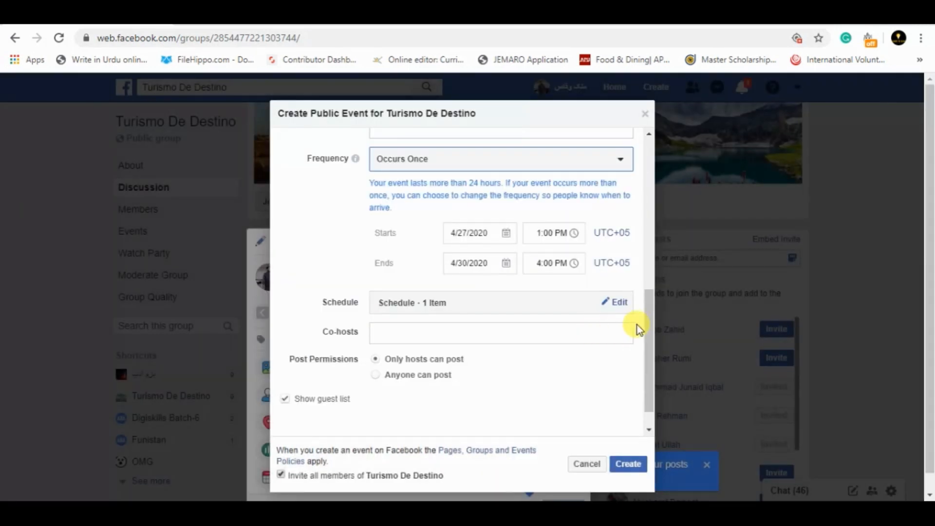
{"action": "scroll", "coordinate": [643, 375], "scroll_direction": "down", "scroll_amount": 1}
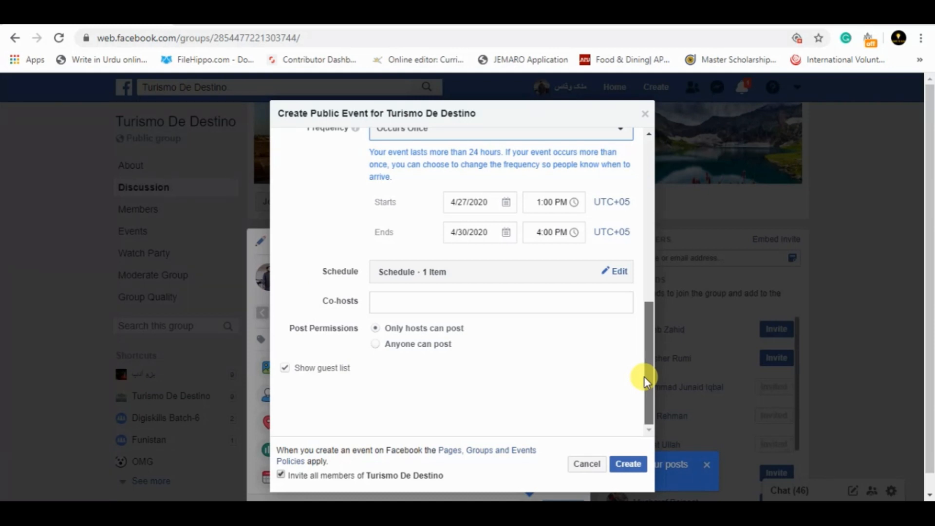
{"action": "left_click", "coordinate": [627, 465]}
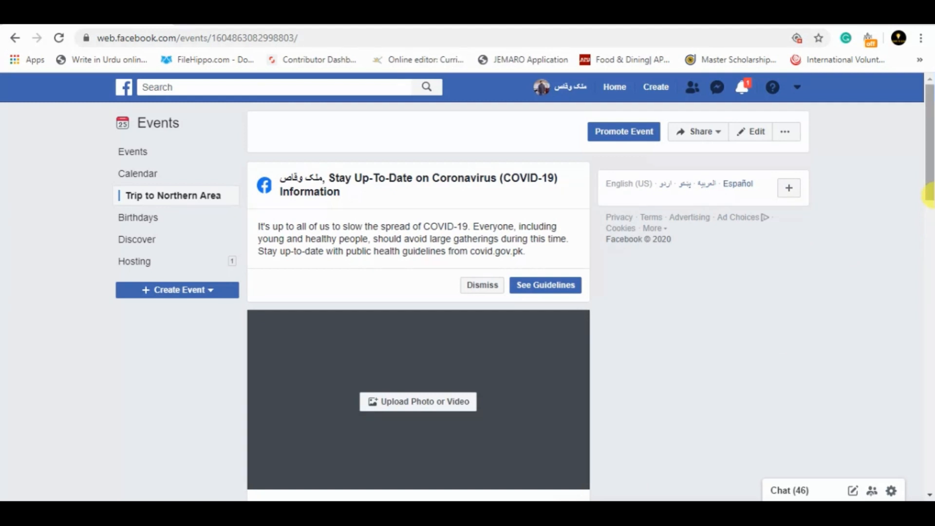
Step: Upload Travel-Featured-Image from the Desktop as the event photo and save the event changes
{"action": "scroll", "coordinate": [927, 228], "scroll_direction": "down", "scroll_amount": 2}
{"action": "left_click", "coordinate": [407, 291]}
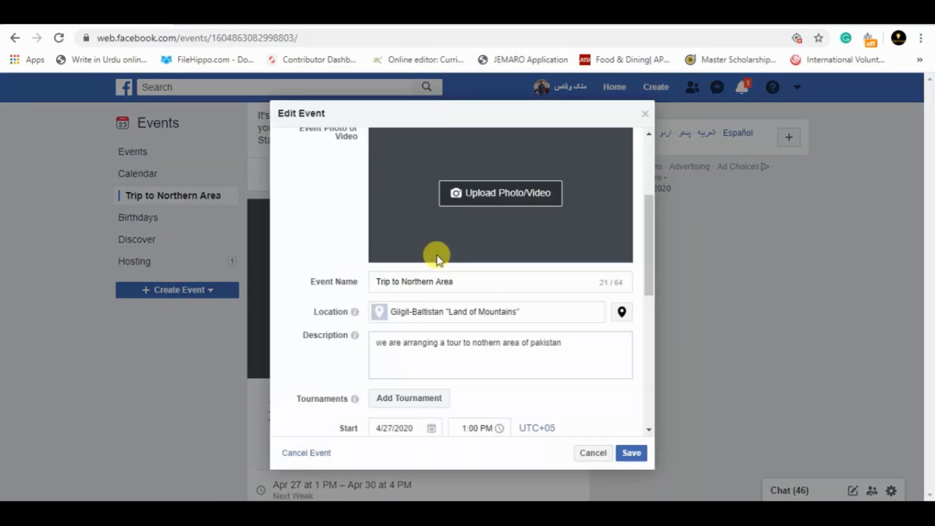
{"action": "left_click", "coordinate": [454, 199]}
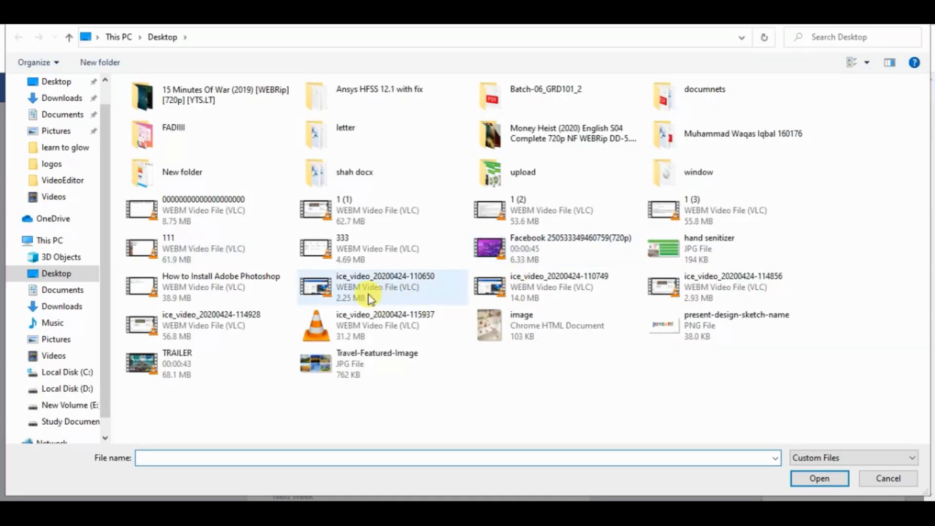
{"action": "double_click", "coordinate": [319, 365]}
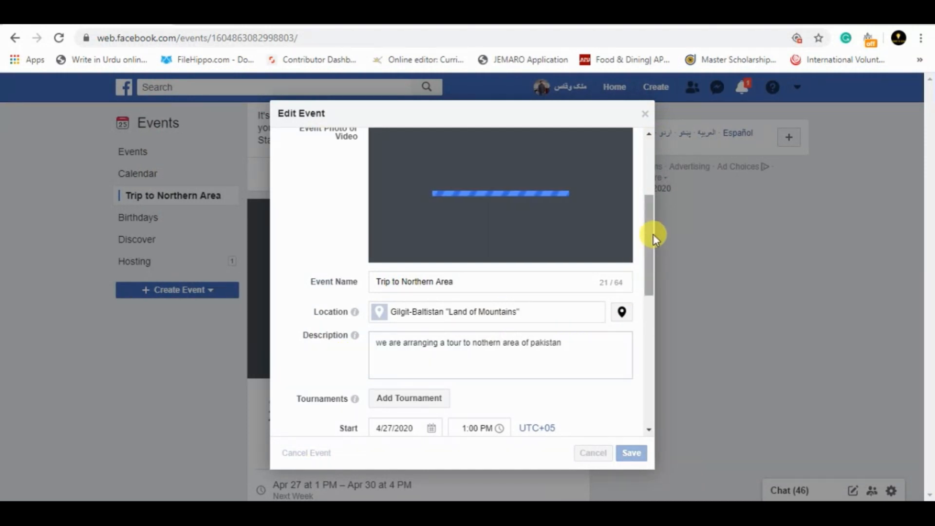
{"action": "left_click_drag", "start_coordinate": [653, 234], "coordinate": [636, 384]}
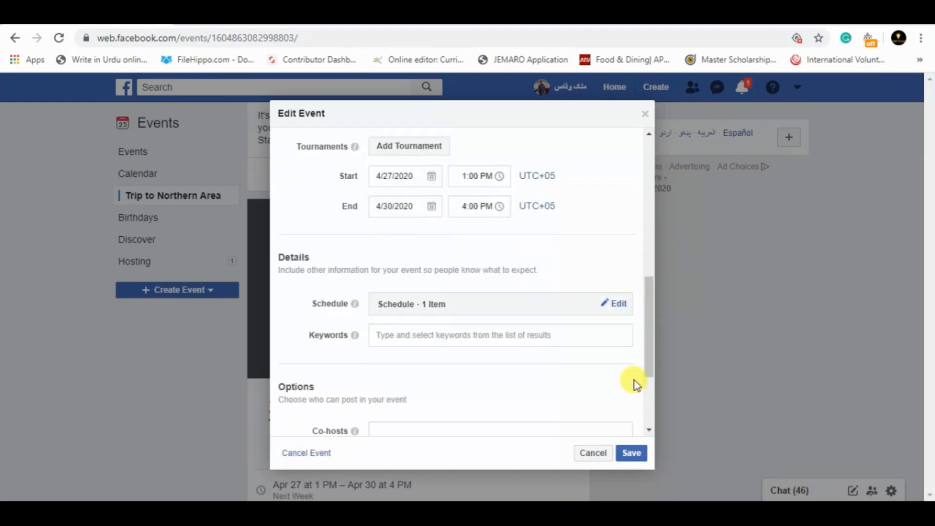
{"action": "left_click", "coordinate": [632, 453]}
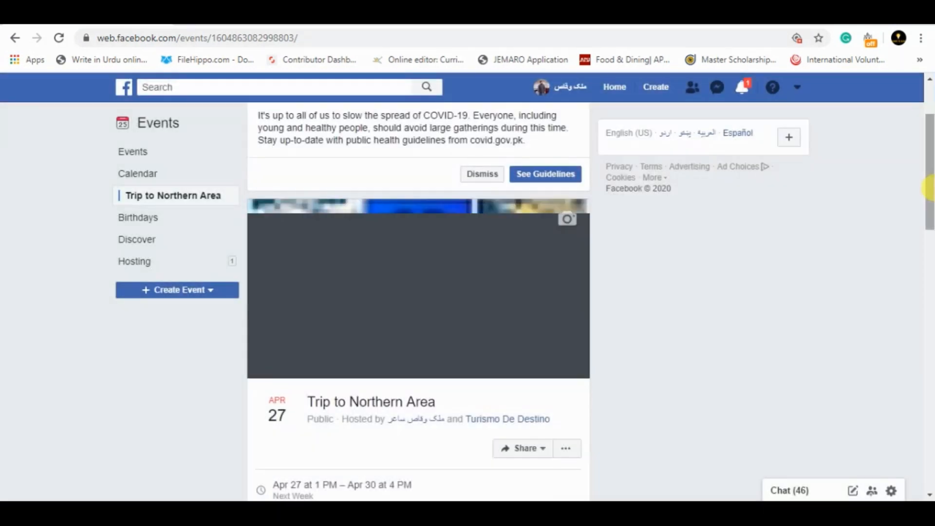
Step: Capture a screen snip of the event page showing its cover photo, title, dates and location
{"action": "mouse_move", "coordinate": [928, 187]}
{"action": "left_mouse_down"}
{"action": "mouse_move", "coordinate": [929, 272]}
{"action": "mouse_move", "coordinate": [929, 193]}
{"action": "mouse_move", "coordinate": [930, 202]}
{"action": "left_mouse_up"}
{"action": "key", "text": "super+shift+s"}
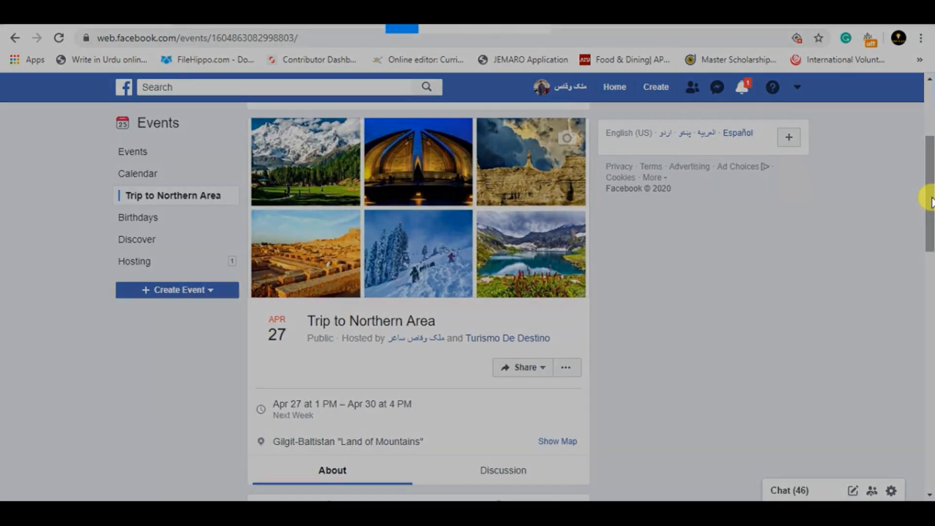
{"action": "left_click_drag", "start_coordinate": [71, 132], "coordinate": [749, 501]}
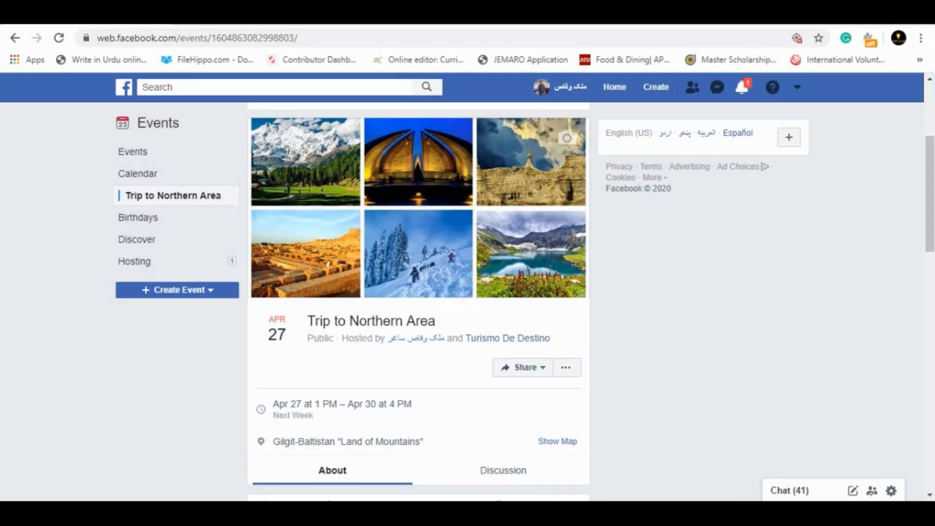
Step: Switch to the exercise PDF in the other browser and review the task list, guidelines and the note about screenshots in a Word file
{"action": "key", "text": "alt+Tab"}
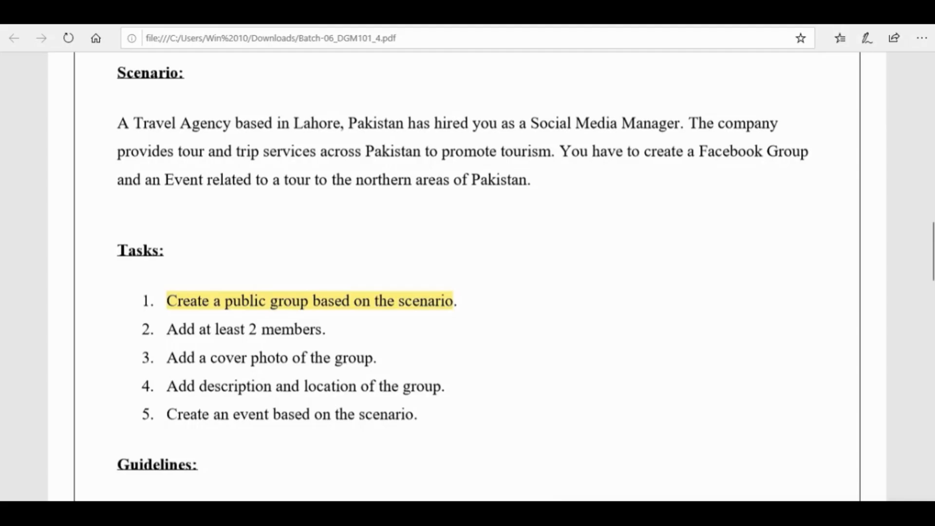
{"action": "mouse_move", "coordinate": [930, 270]}
{"action": "left_mouse_down"}
{"action": "mouse_move", "coordinate": [928, 297]}
{"action": "mouse_move", "coordinate": [929, 272]}
{"action": "mouse_move", "coordinate": [929, 281]}
{"action": "left_mouse_up"}
{"action": "double_click", "coordinate": [372, 293]}
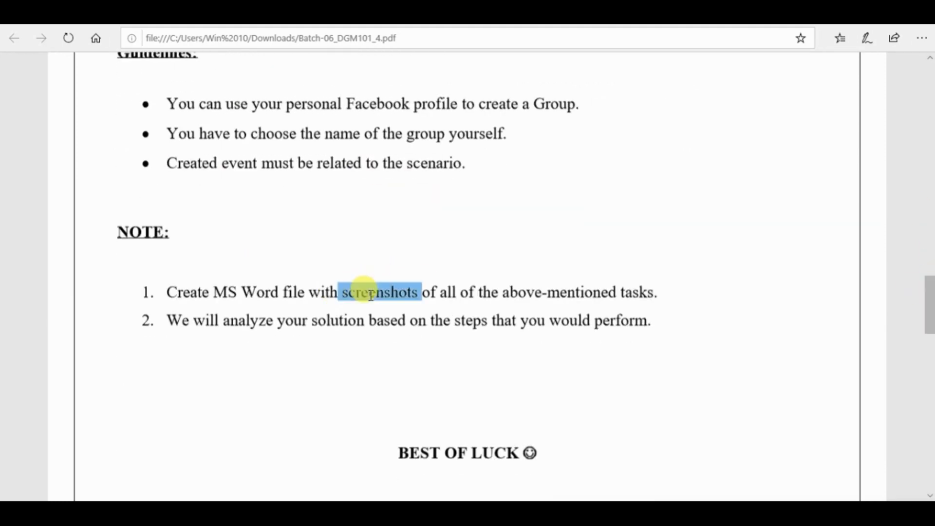
{"action": "left_click", "coordinate": [687, 328]}
{"action": "left_click_drag", "start_coordinate": [929, 324], "coordinate": [928, 280]}
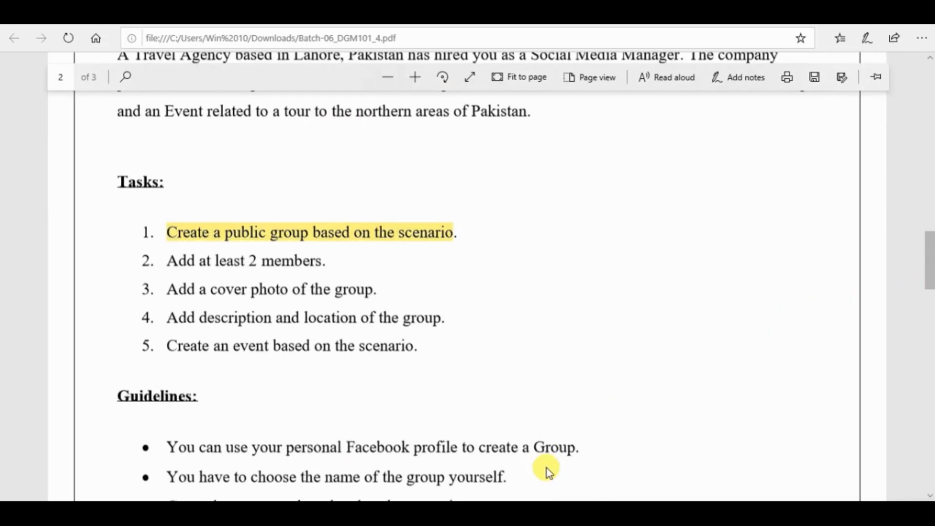
{"action": "mouse_move", "coordinate": [930, 274]}
{"action": "left_mouse_down"}
{"action": "mouse_move", "coordinate": [928, 236]}
{"action": "mouse_move", "coordinate": [928, 271]}
{"action": "left_mouse_up"}
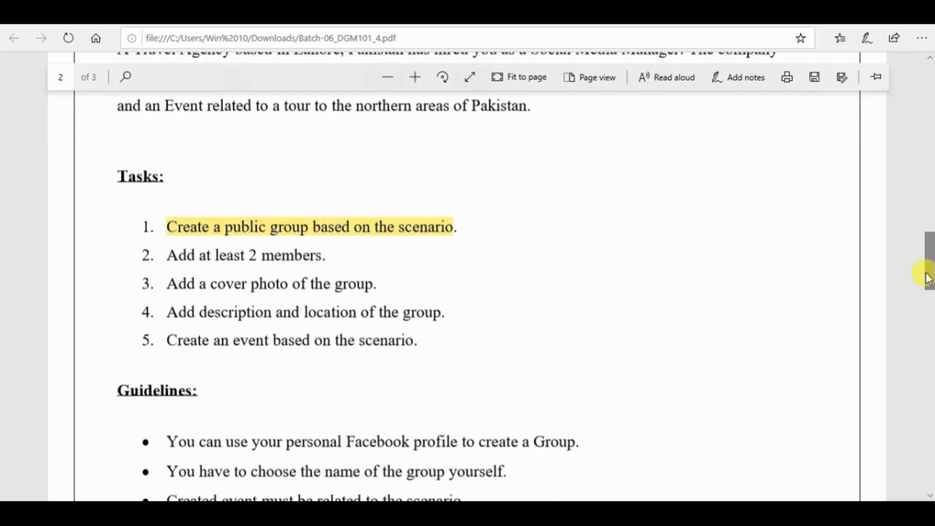